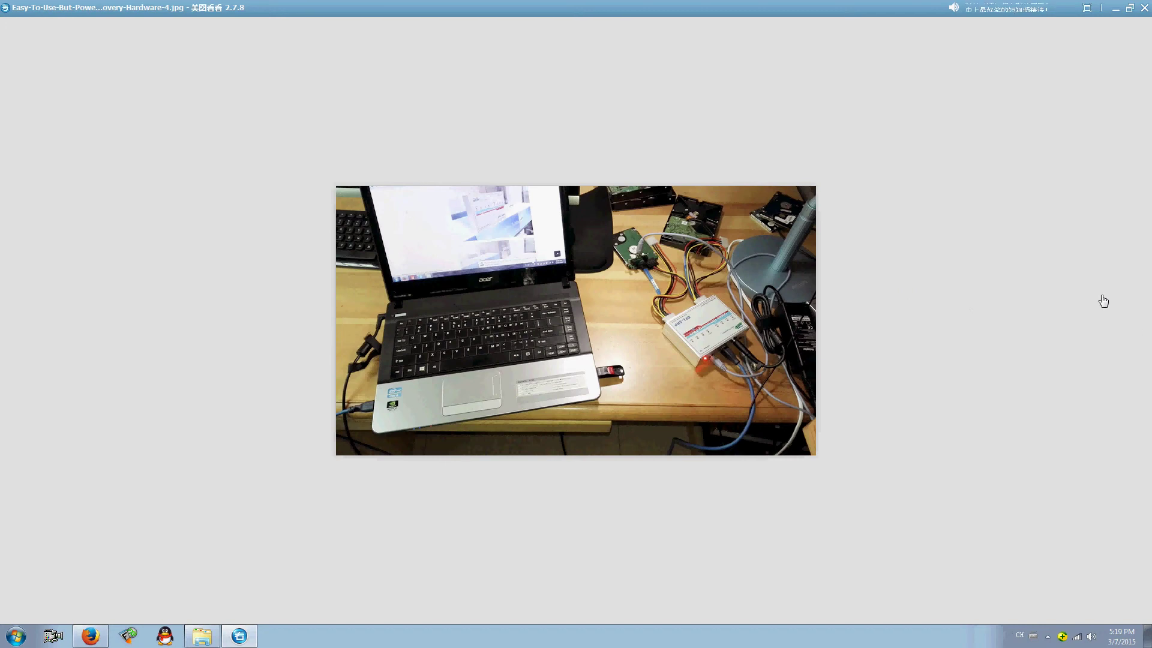
# - Browse the photos of the data recovery hardware setup, then close the image viewer
pyautogui.click(1134, 327)
pyautogui.click(1136, 330)
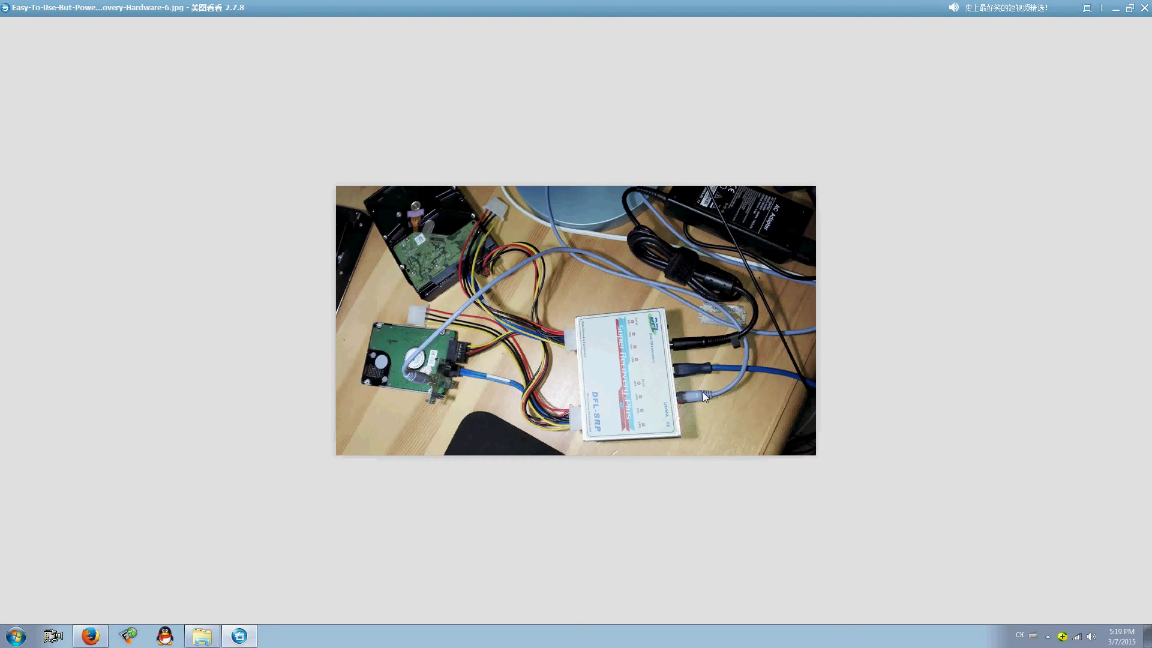
pyautogui.click(1130, 310)
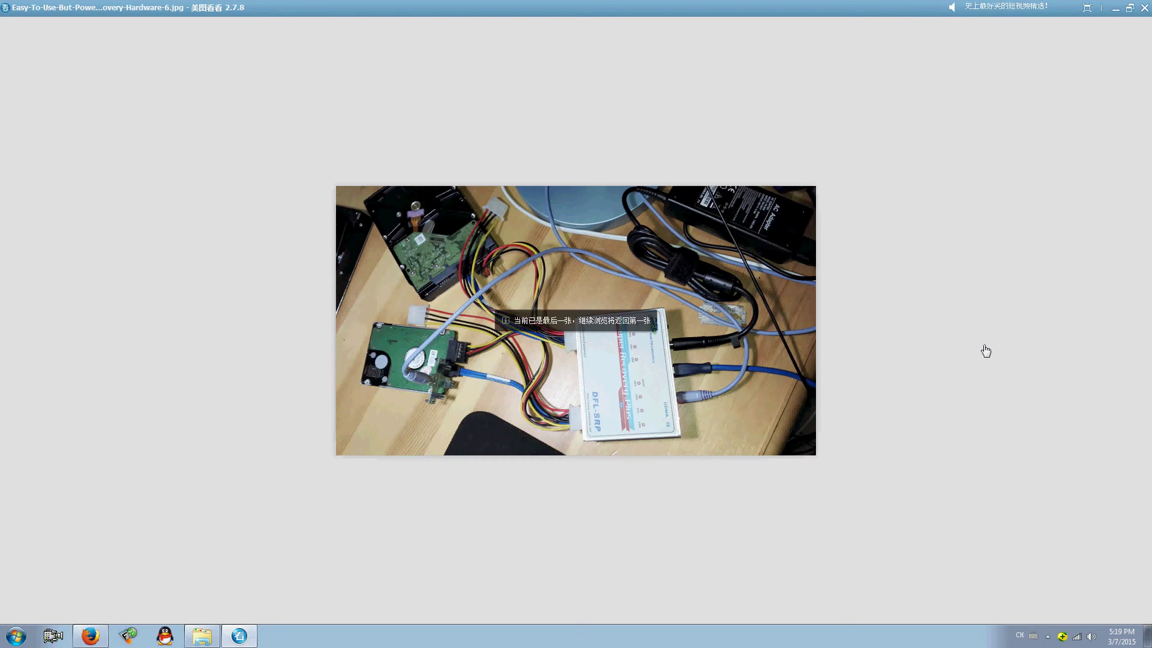
pyautogui.click(44, 312)
pyautogui.click(44, 312)
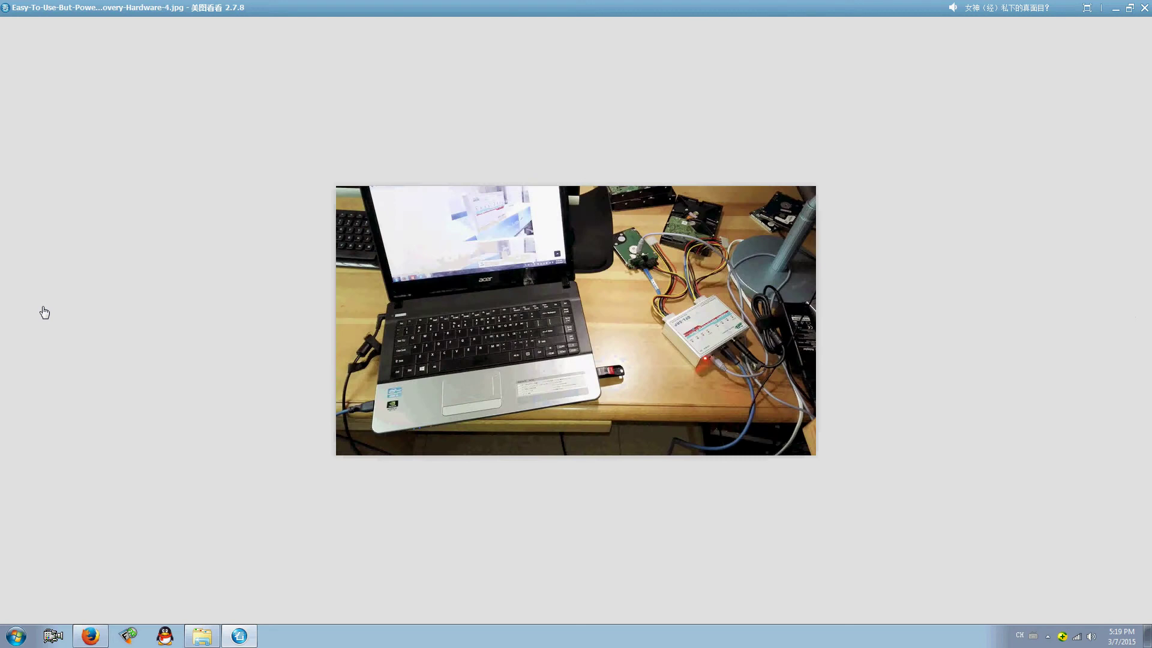
pyautogui.click(45, 312)
pyautogui.click(44, 312)
pyautogui.click(45, 312)
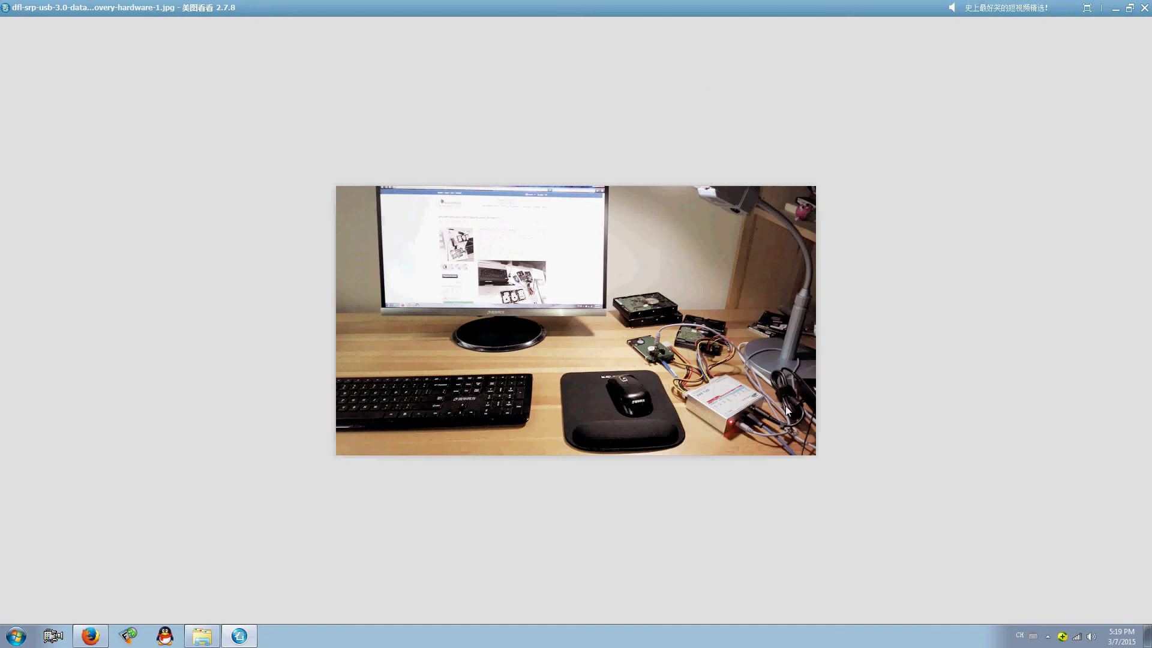
pyautogui.click(1143, 8)
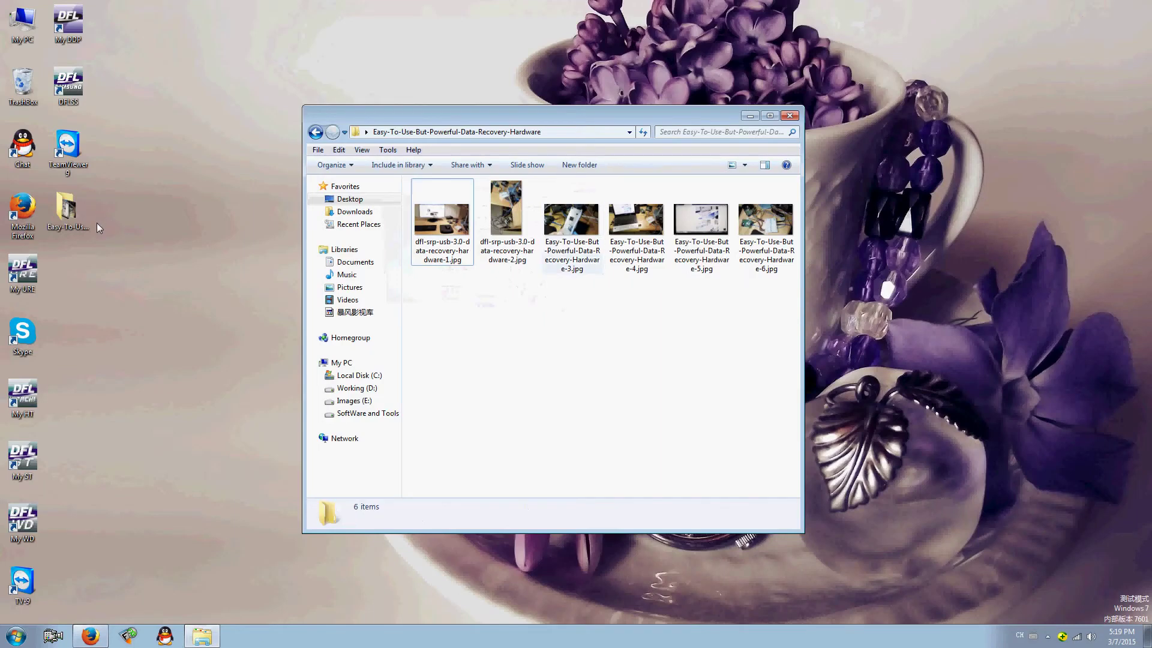
# - Launch the My DDP program from the desktop, minimize the folder window and select the SATA1 channel
pyautogui.click(69, 27)
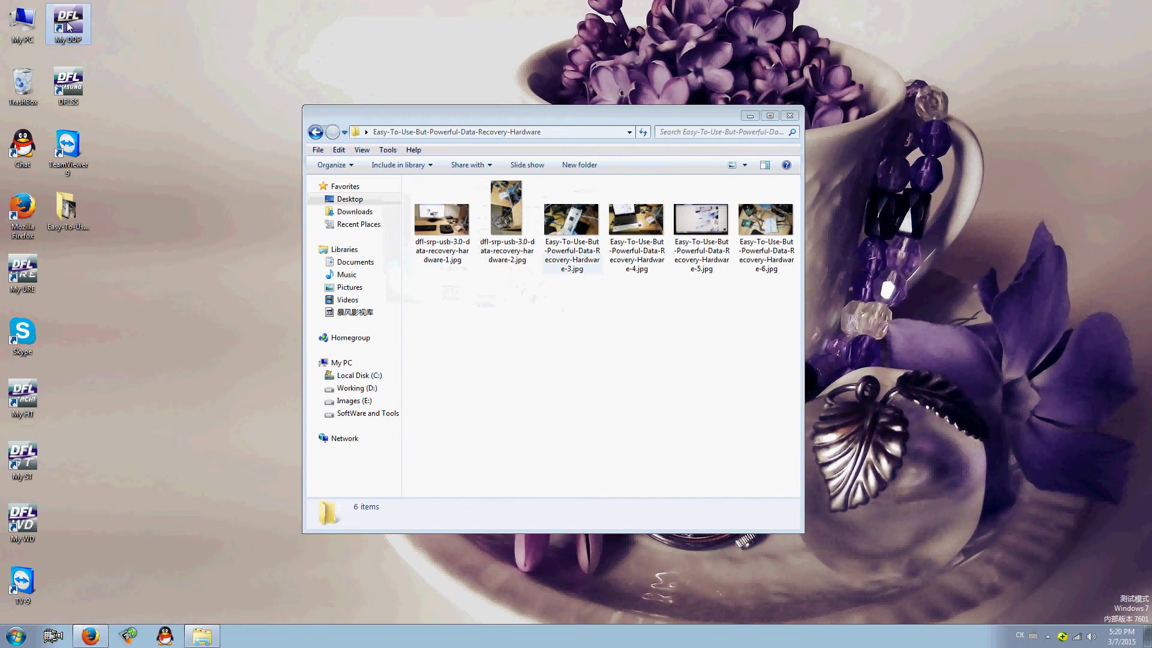
pyautogui.doubleClick(69, 26)
pyautogui.click(749, 116)
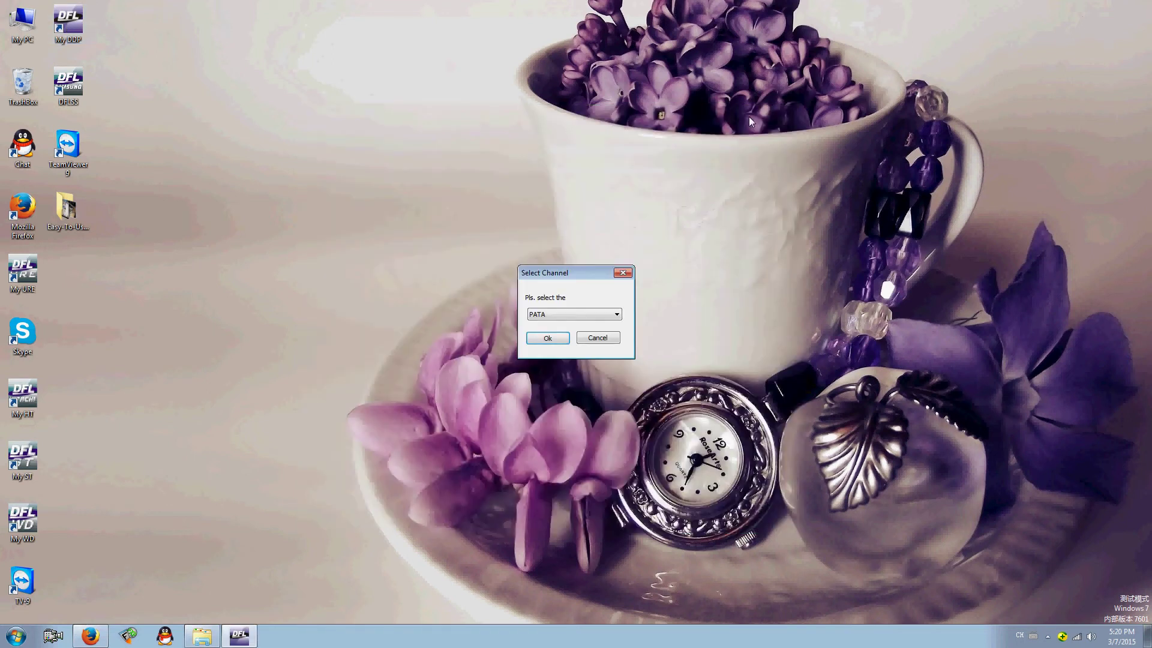
pyautogui.click(616, 313)
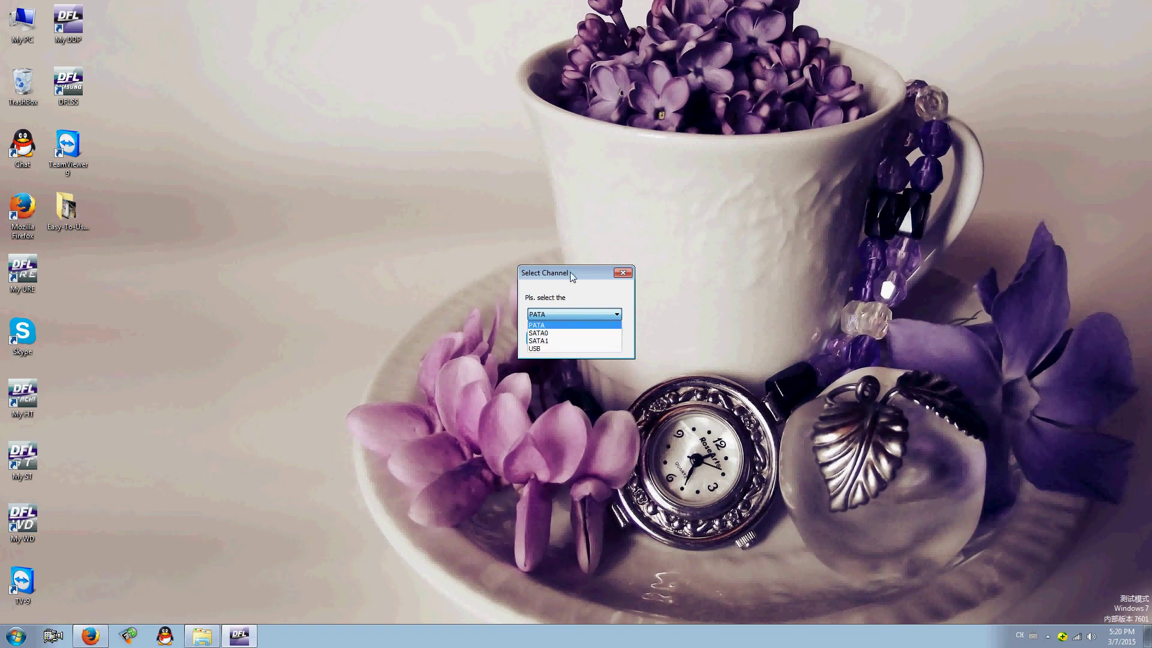
pyautogui.click(555, 324)
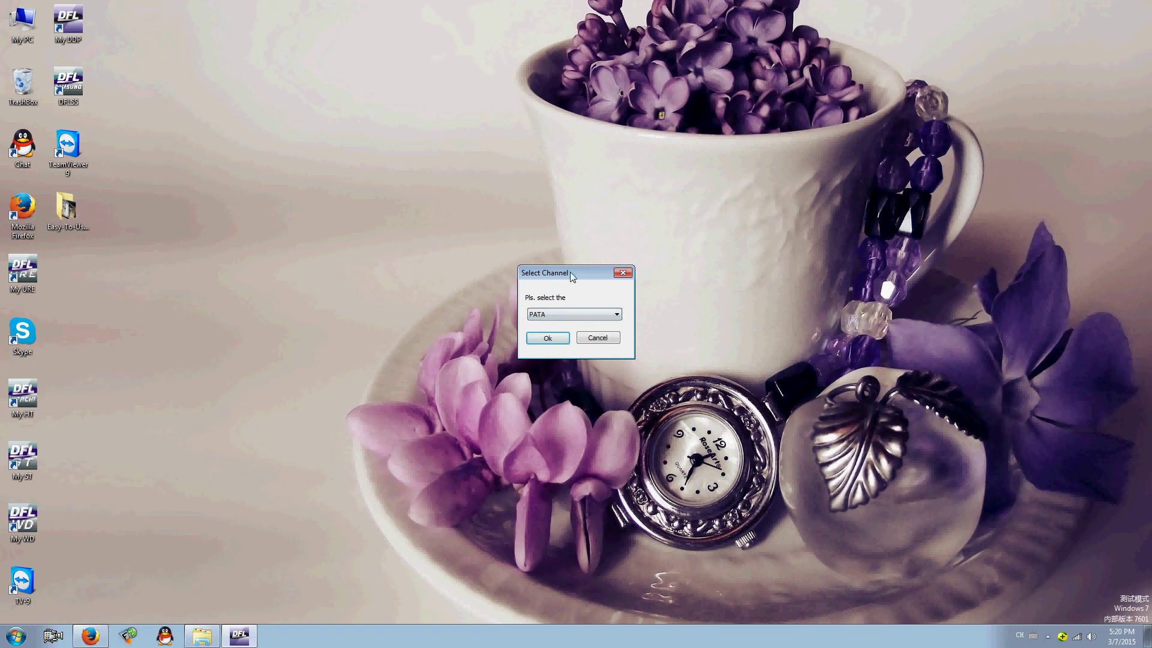
pyautogui.click(604, 316)
pyautogui.click(580, 321)
pyautogui.click(598, 318)
pyautogui.click(534, 327)
pyautogui.click(544, 338)
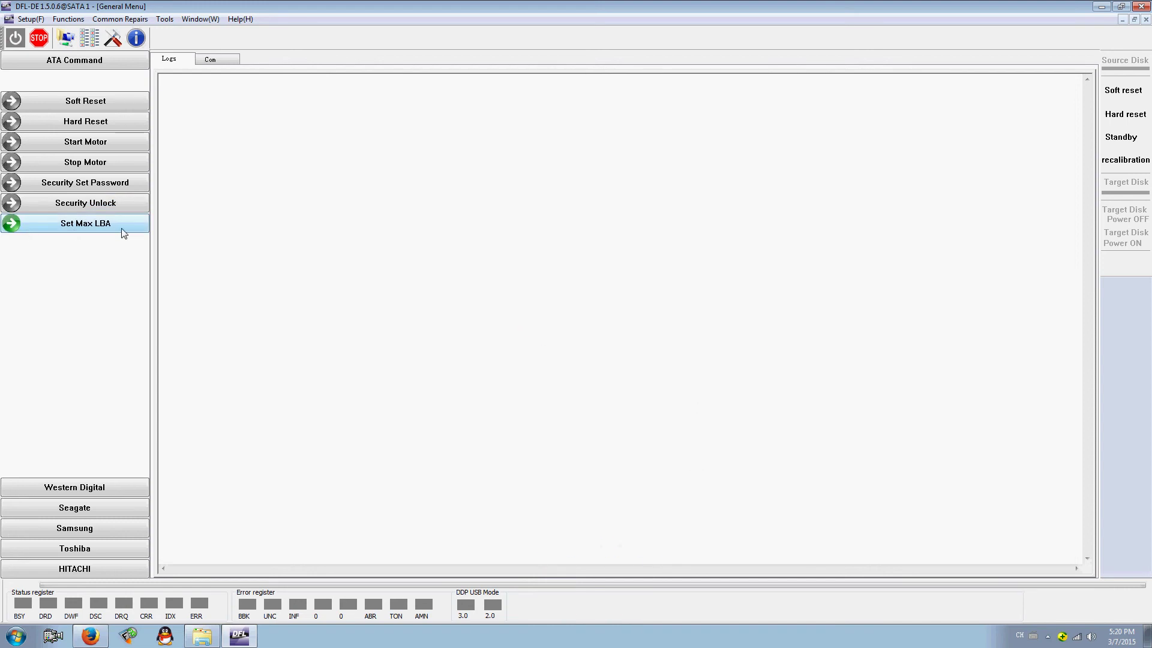
# - Review the repair functions offered for Western Digital, Seagate, Samsung, Toshiba and HITACHI drives
pyautogui.click(114, 488)
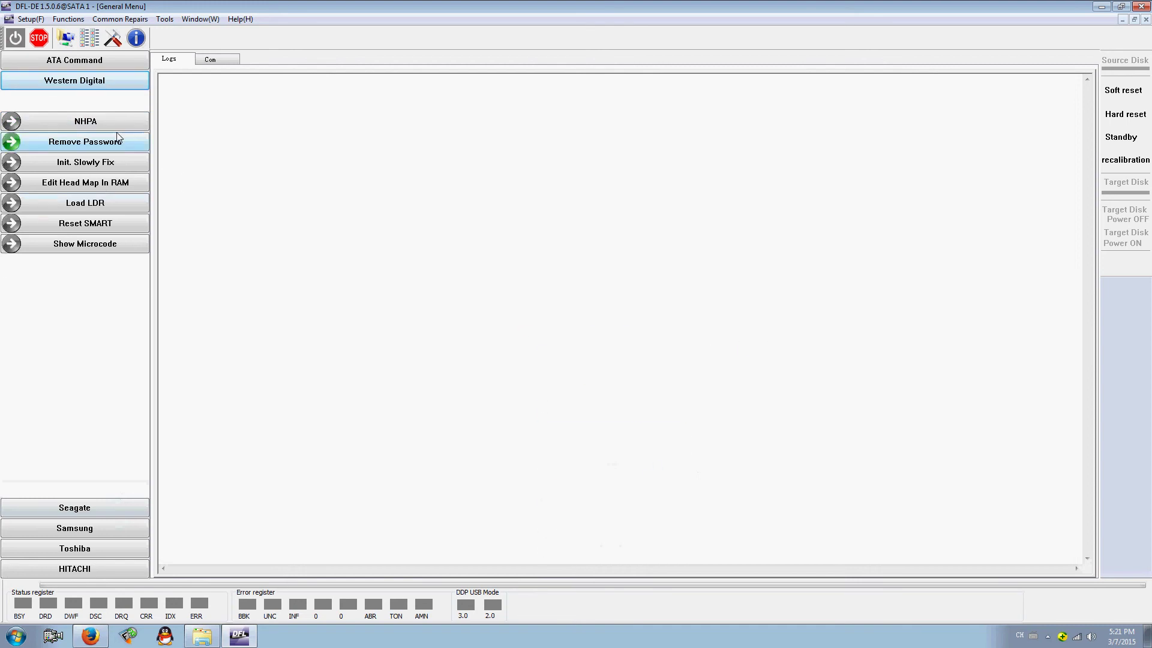
pyautogui.click(84, 508)
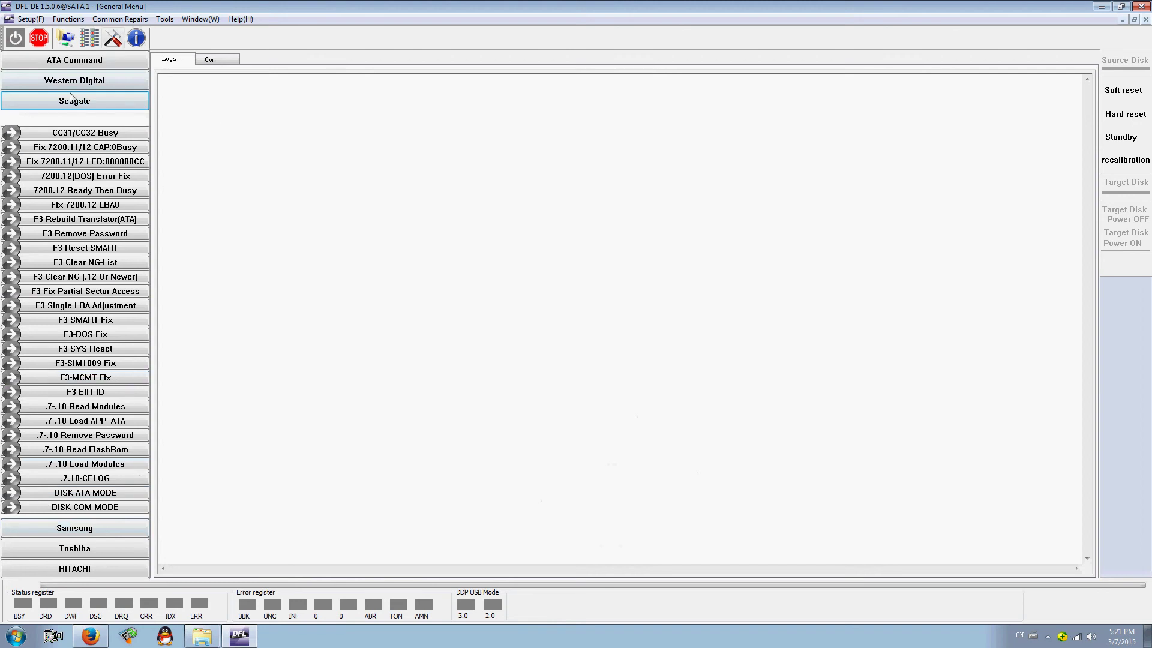
pyautogui.click(107, 536)
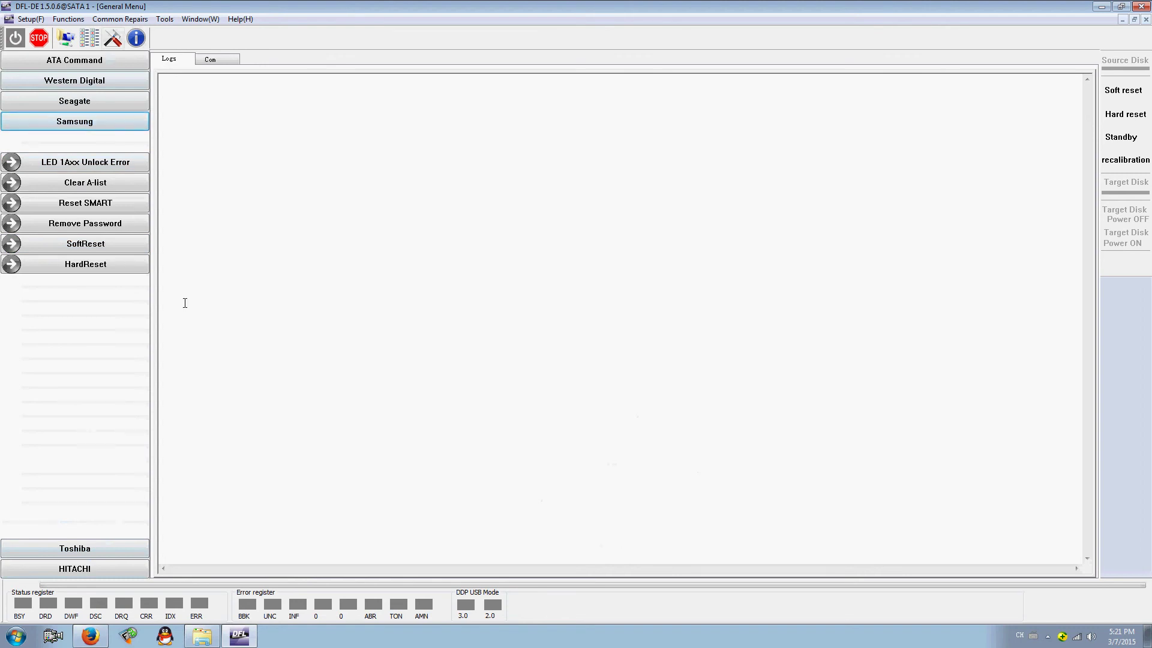
pyautogui.click(103, 556)
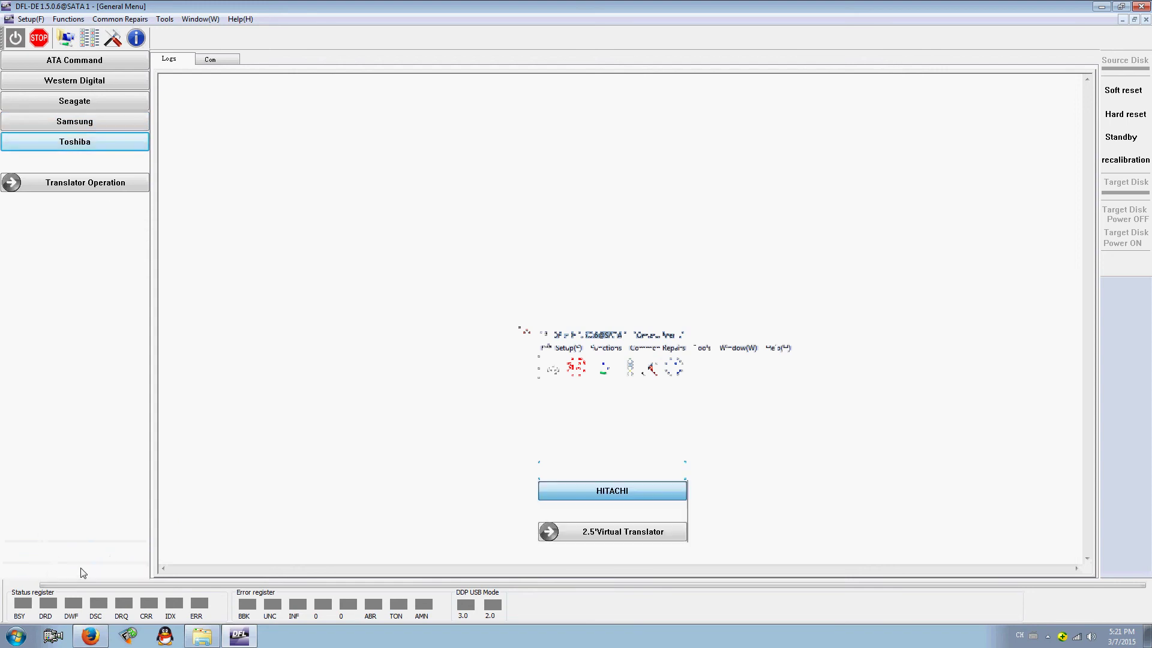
pyautogui.click(79, 570)
pyautogui.click(108, 106)
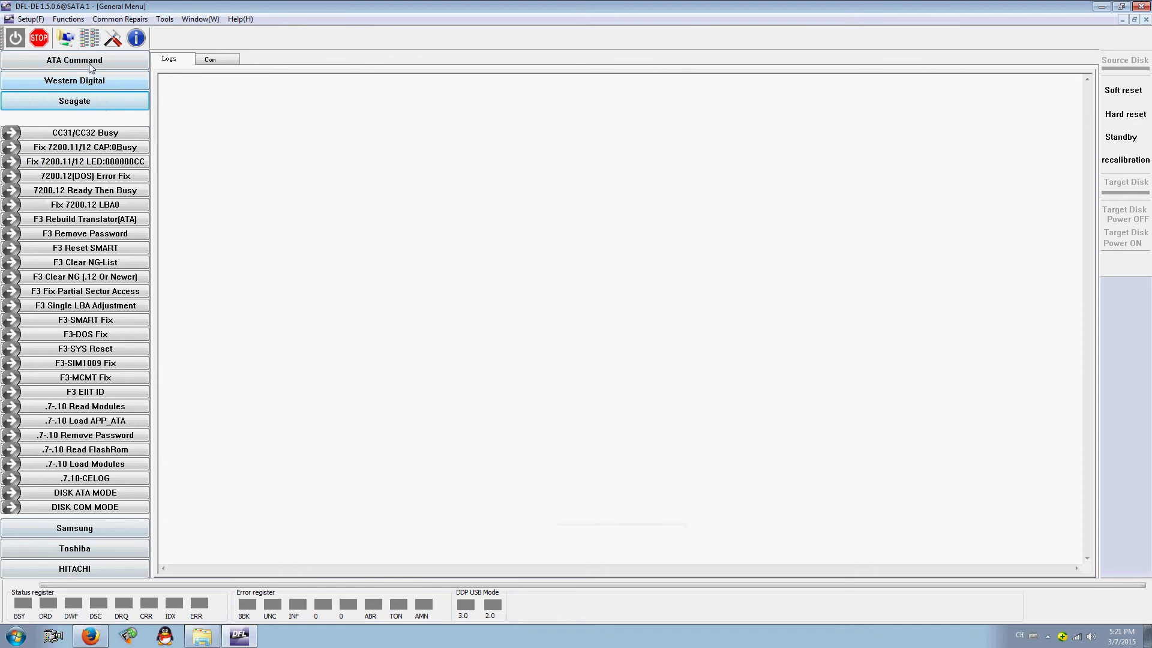
# - Power on the source disk and create a new File Extraction project for SATA 1 with the default task path
pyautogui.click(15, 38)
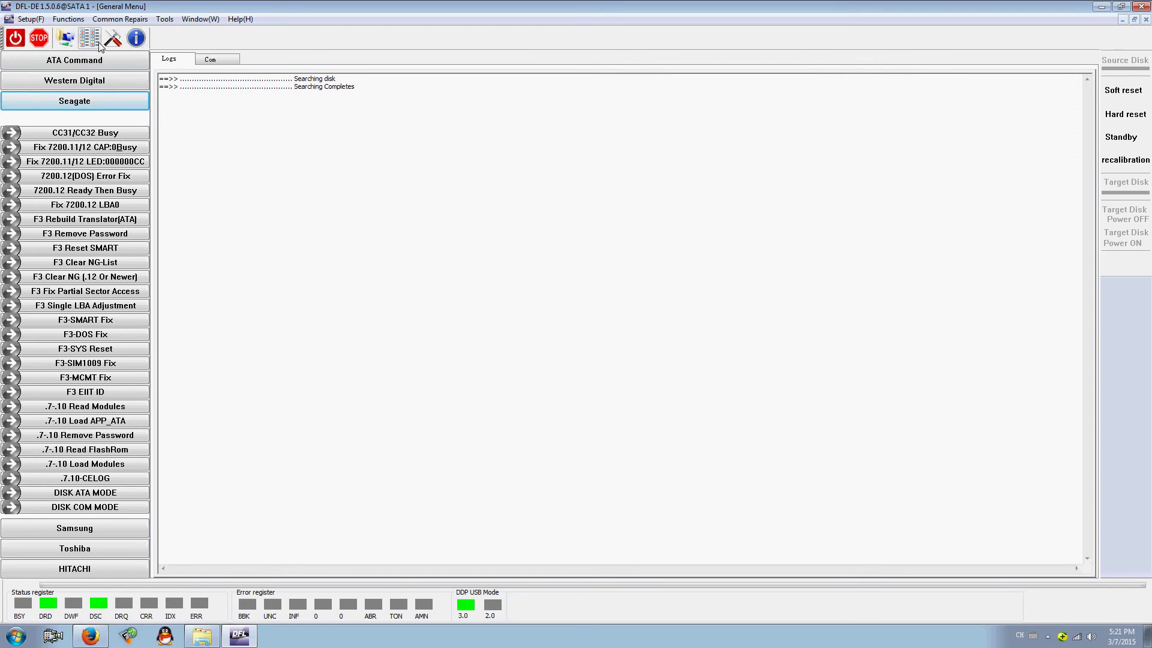
pyautogui.click(70, 38)
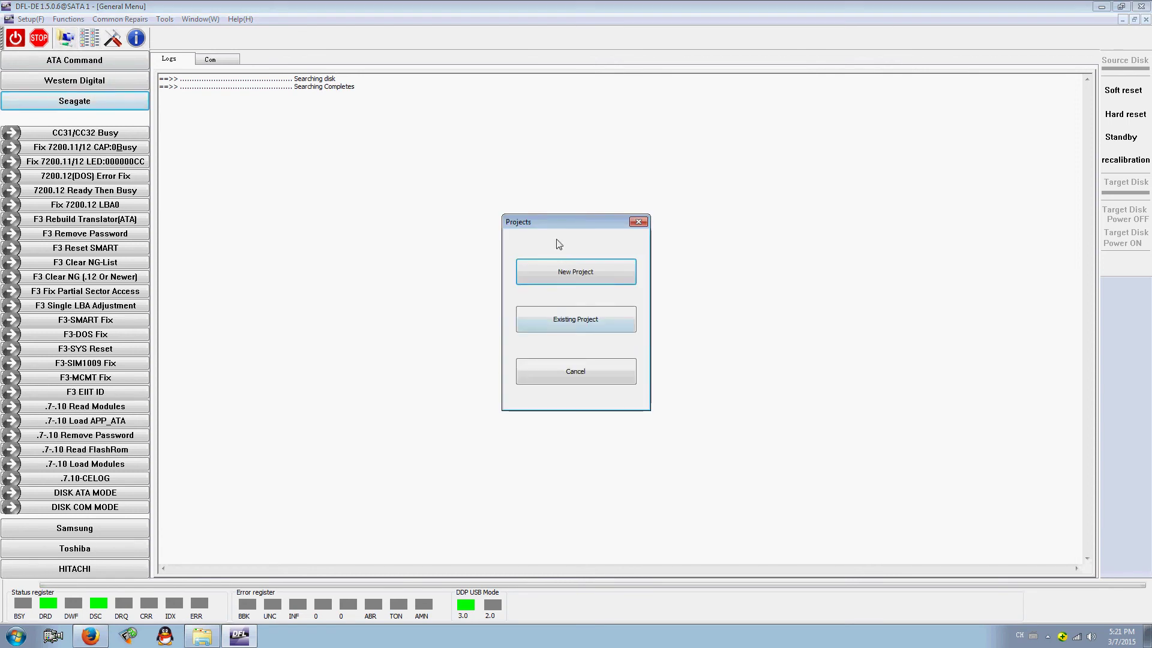
pyautogui.click(574, 273)
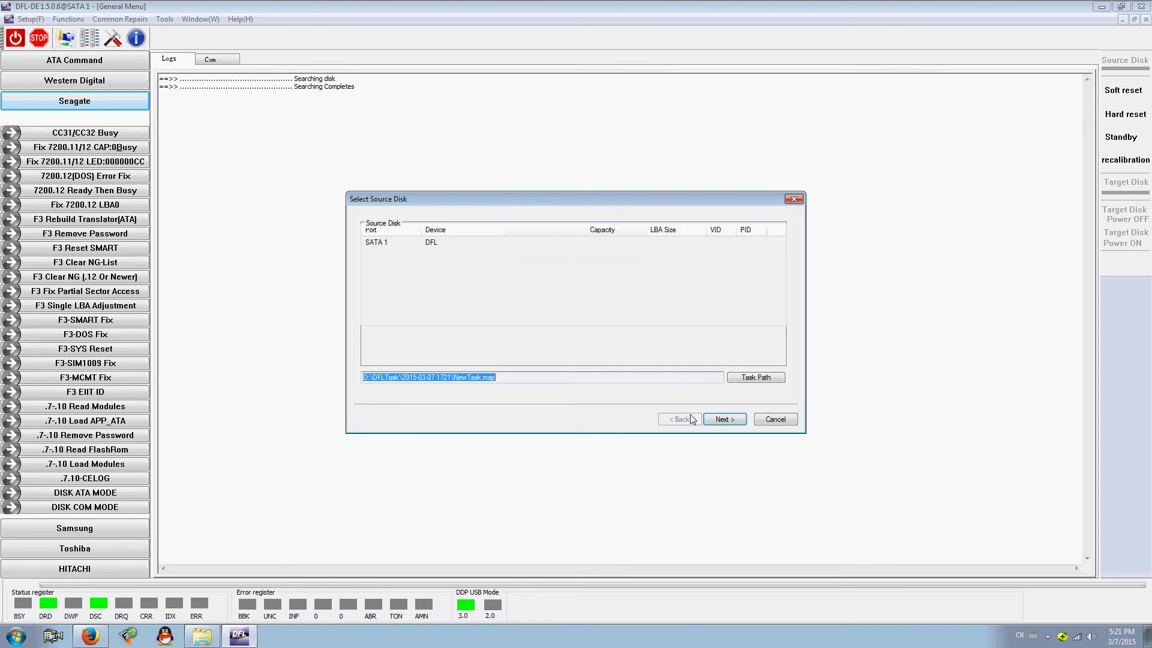
pyautogui.click(724, 418)
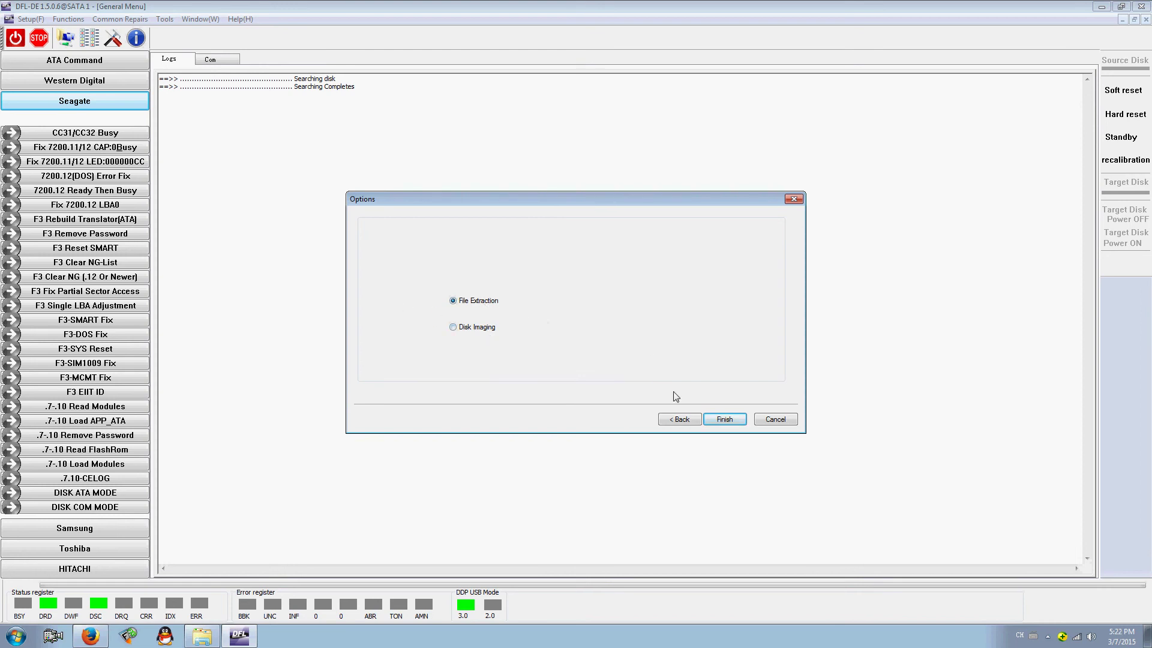
pyautogui.click(736, 422)
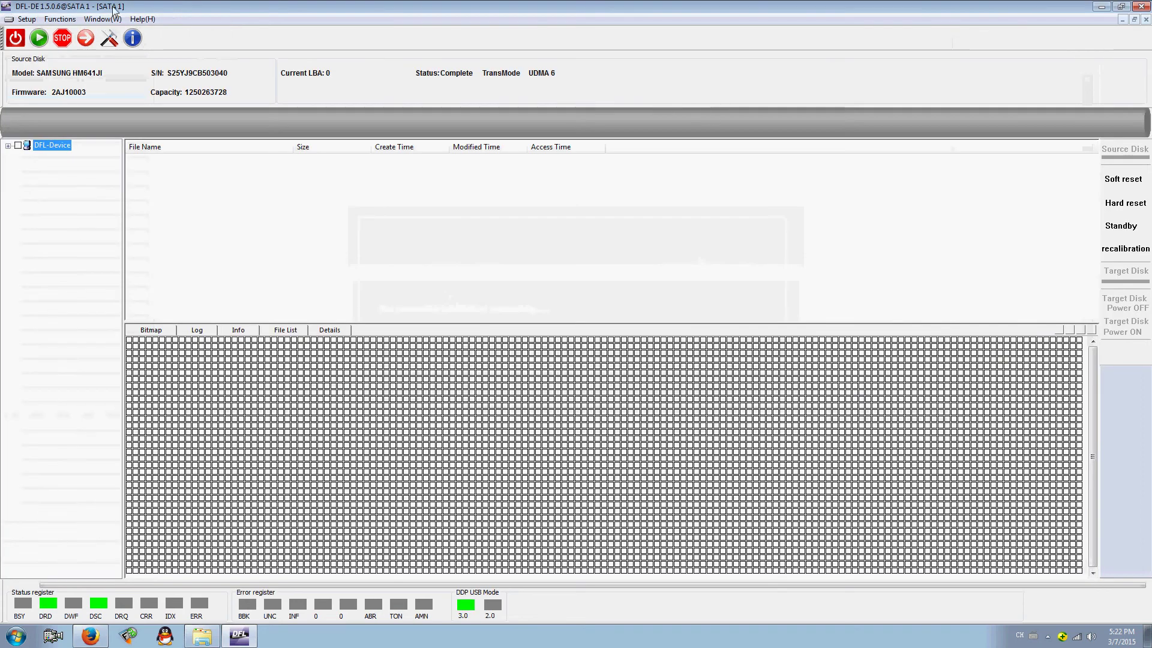
# - Open the JPEG Digital Camera folder under Root on Local Disks0(NTFS) and preview 10277703.jpg
pyautogui.click(55, 157)
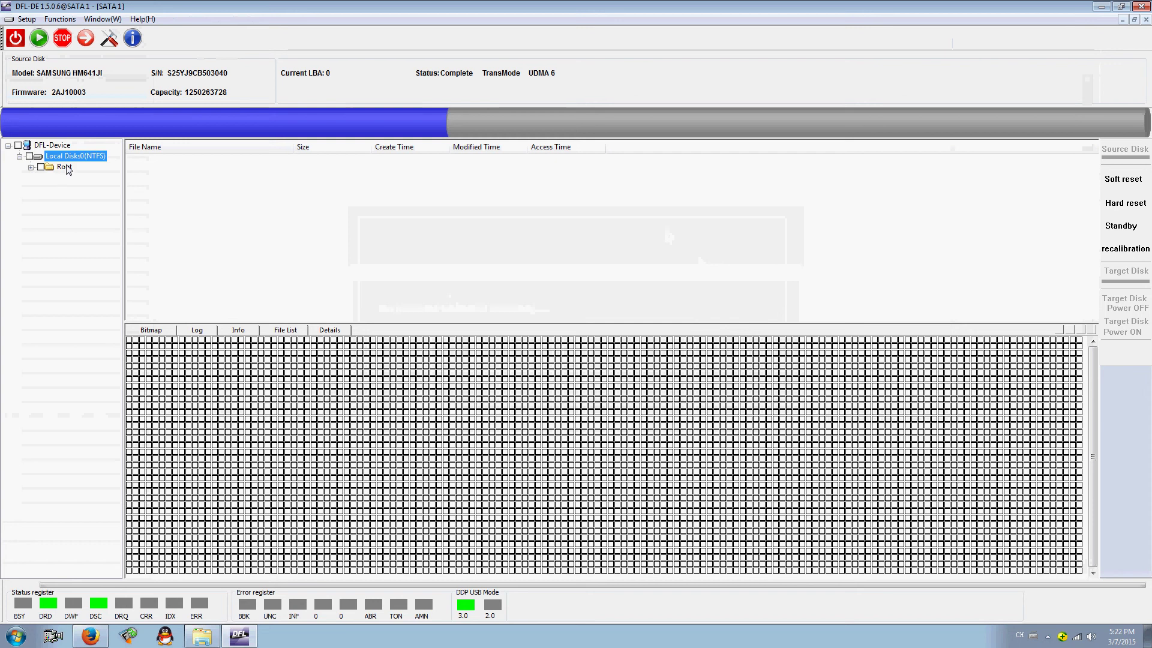
pyautogui.click(65, 167)
pyautogui.click(84, 199)
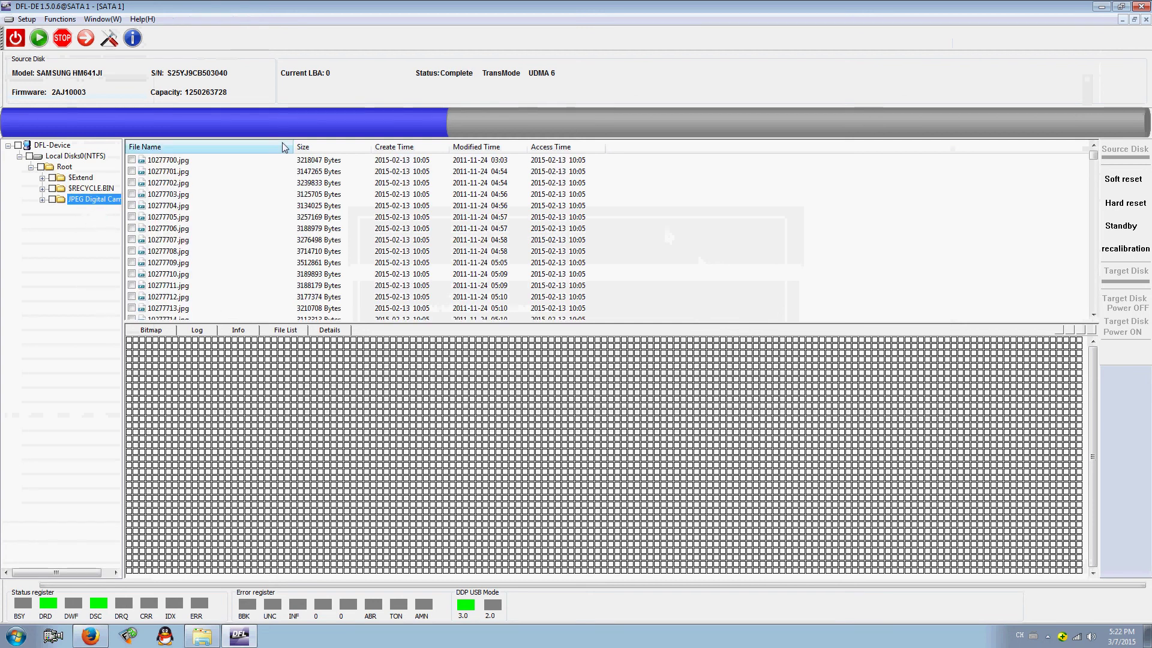
pyautogui.click(187, 198)
pyautogui.doubleClick(188, 200)
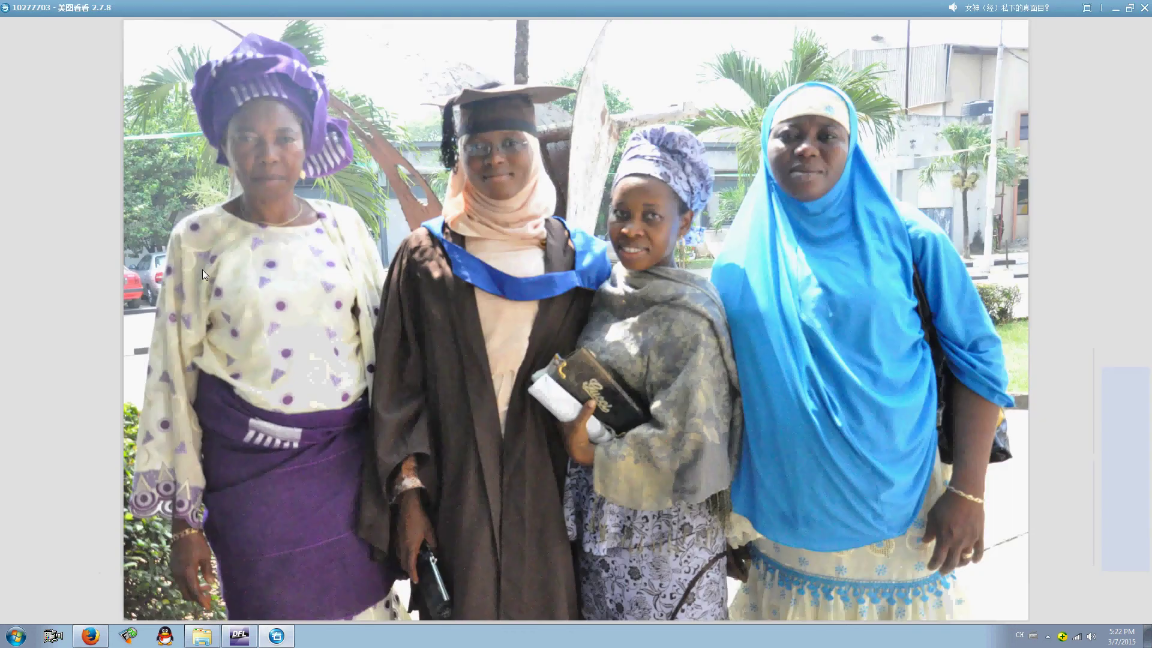
pyautogui.click(1142, 6)
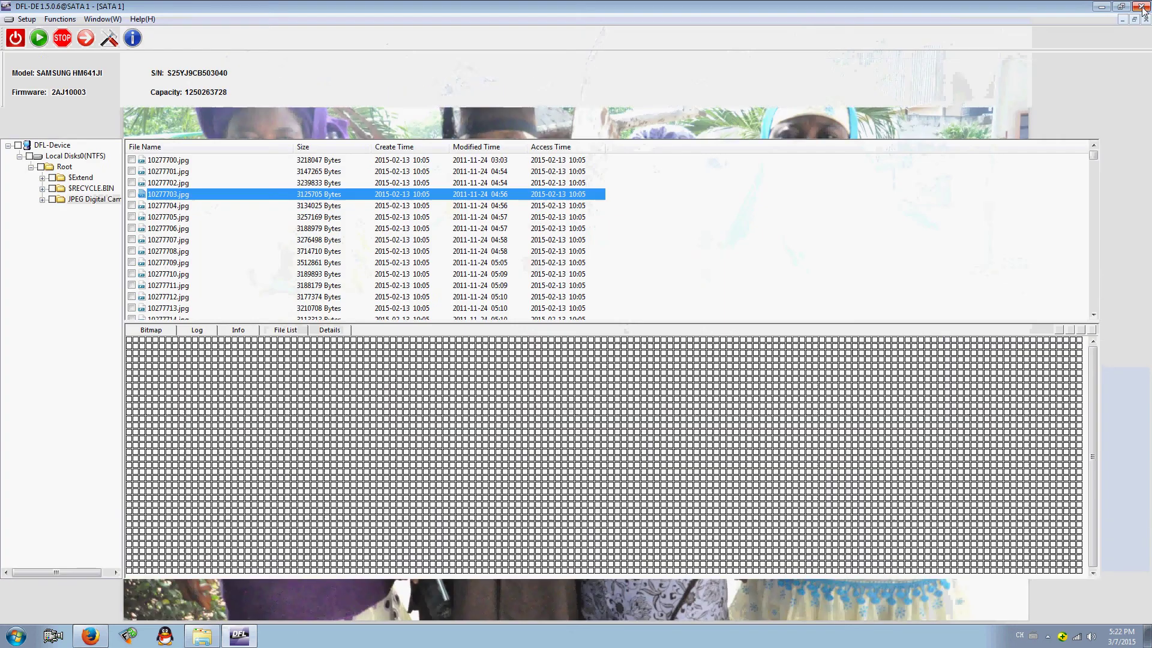
# - Mark several images in the file list, including 7647100.jpg, 10277717.jpg and 10278408.jpg, and view the options for saving them
pyautogui.scroll(-10, 182, 223)
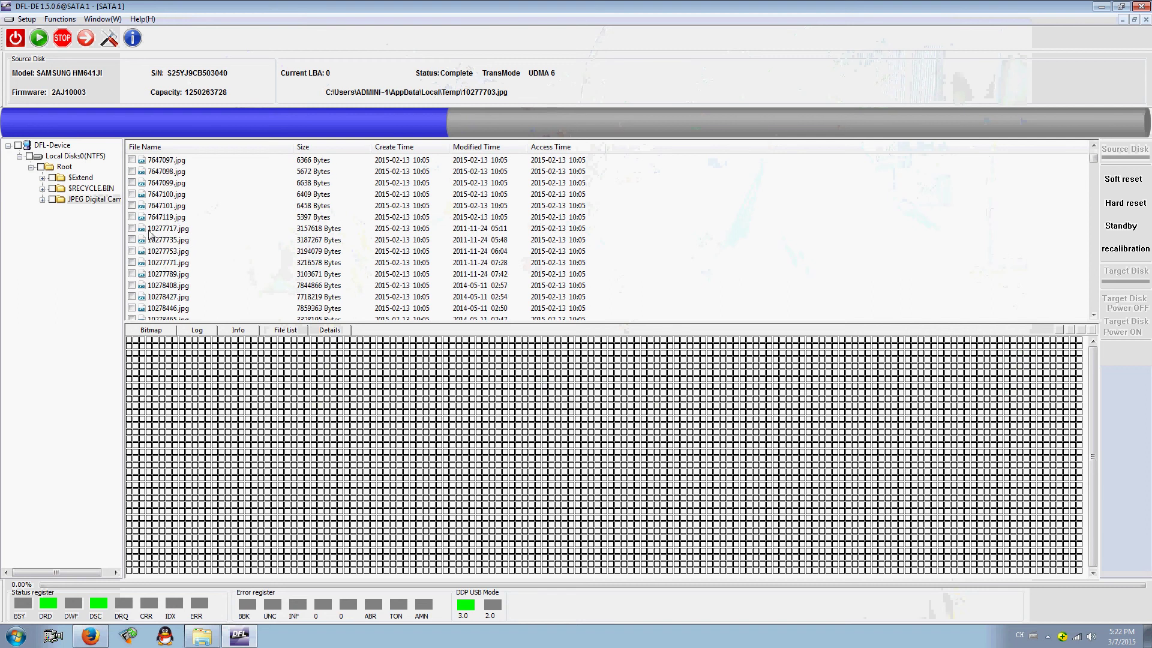
pyautogui.click(132, 228)
pyautogui.click(132, 285)
pyautogui.click(132, 194)
pyautogui.rightClick(162, 194)
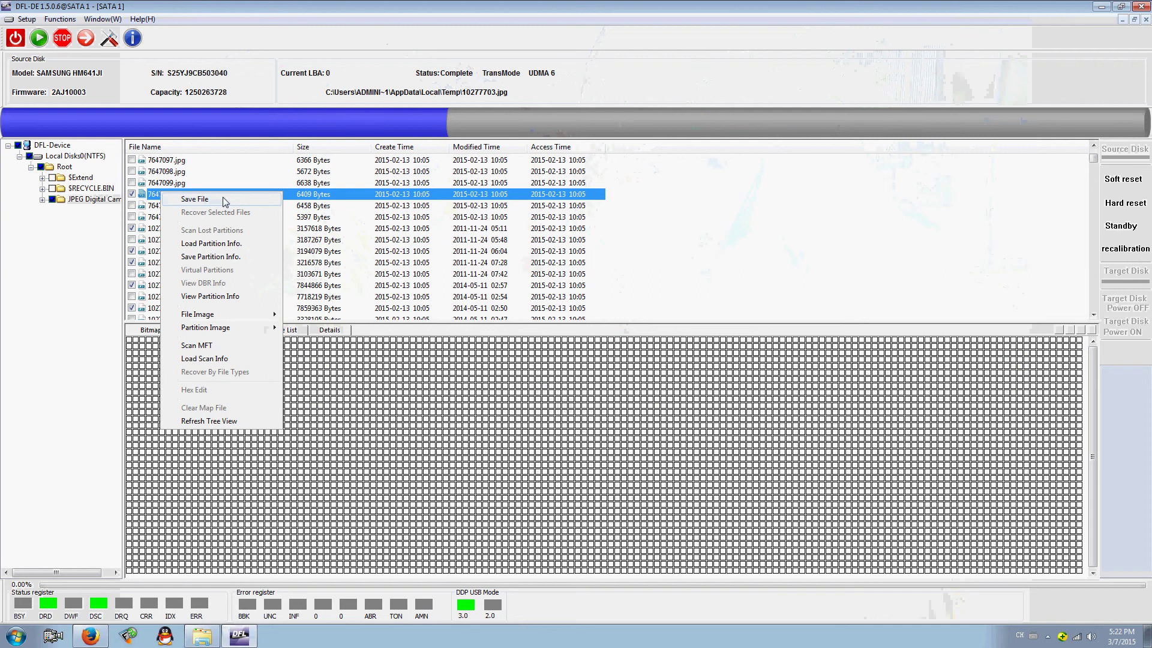
pyautogui.click(66, 229)
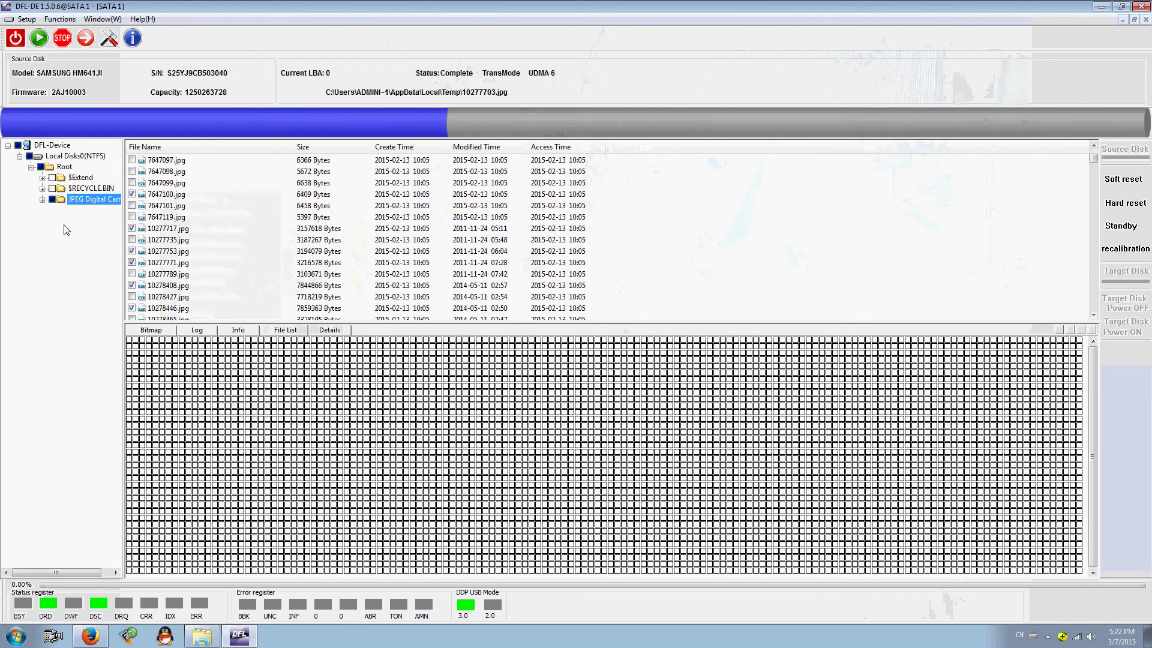
# - Run Recover By File Types on DFL-Device with all file types ticked, and stop the scan
pyautogui.doubleClick(59, 155)
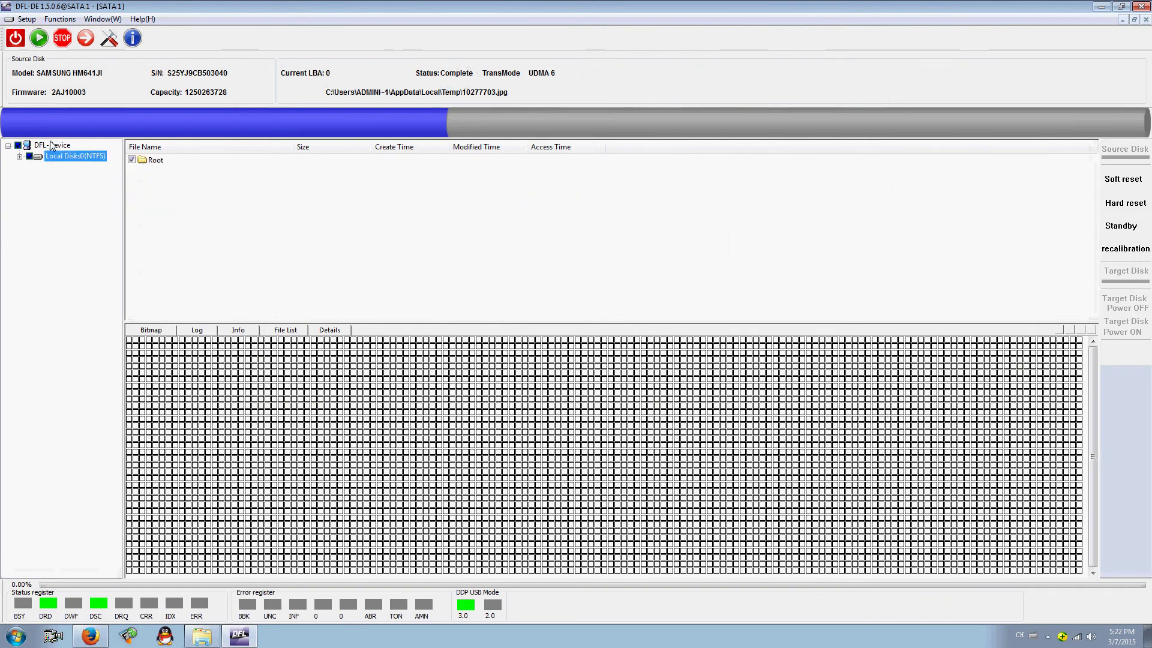
pyautogui.doubleClick(57, 145)
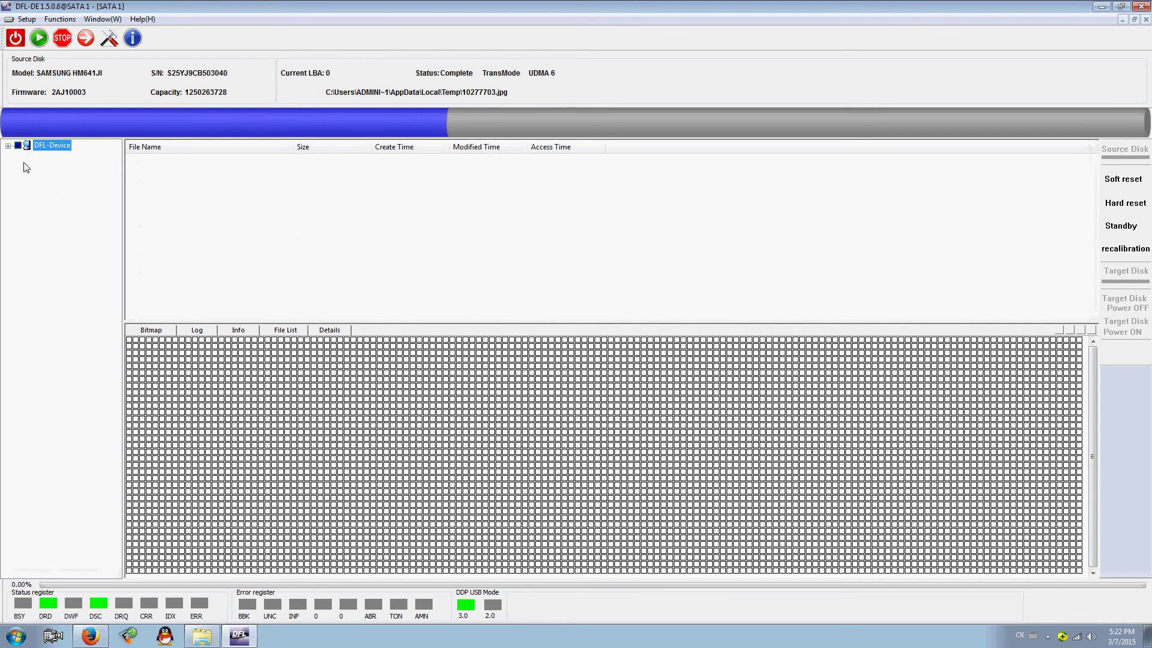
pyautogui.rightClick(53, 146)
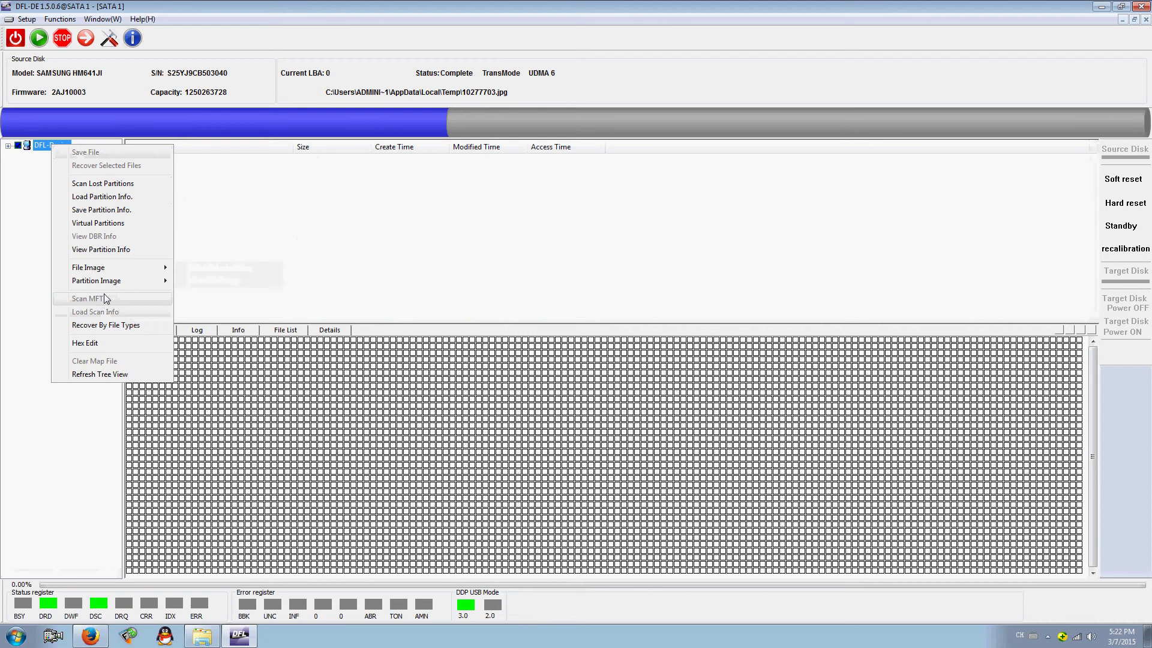
pyautogui.click(103, 327)
pyautogui.click(575, 348)
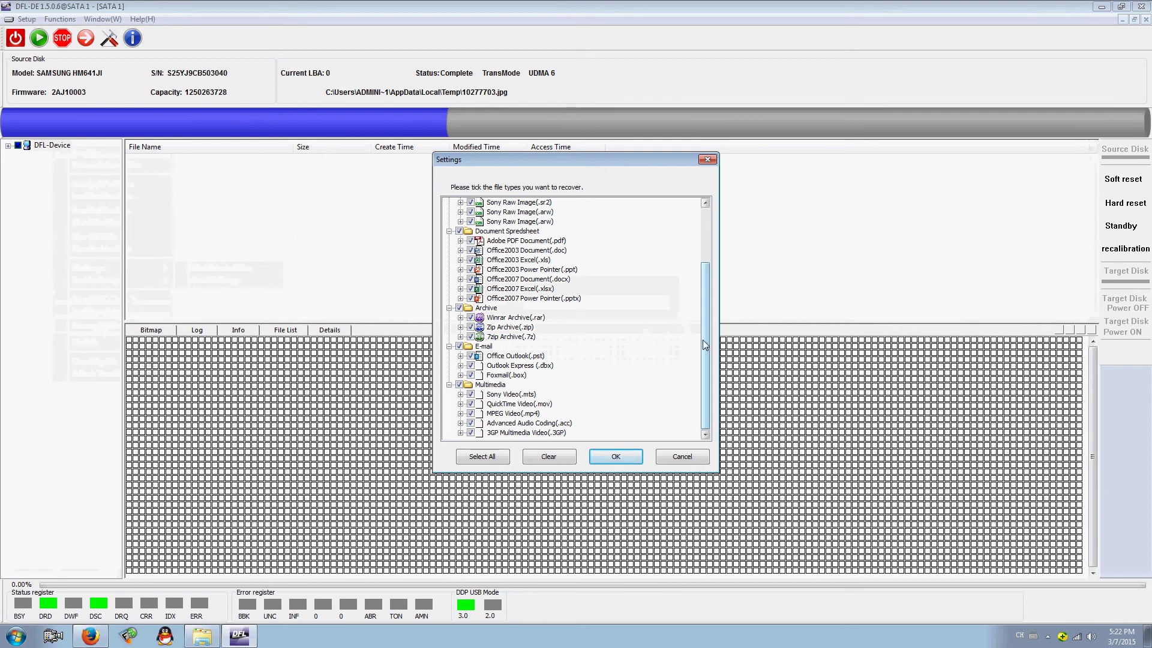
pyautogui.moveTo(703, 340); pyautogui.dragTo(703, 366)
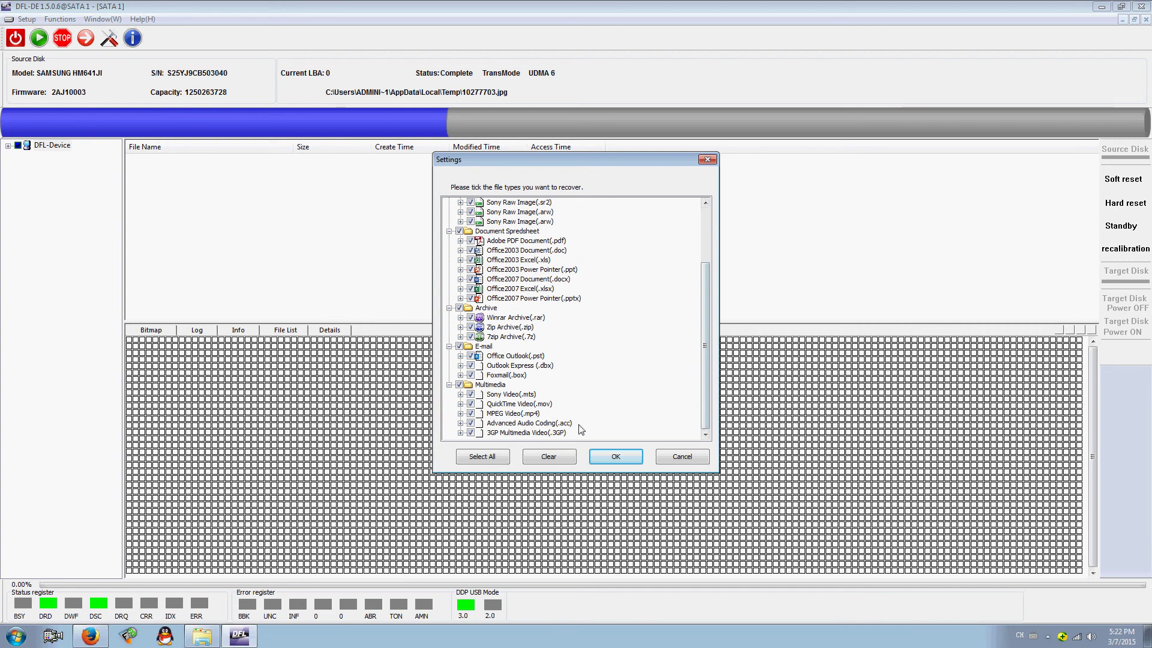
pyautogui.click(618, 457)
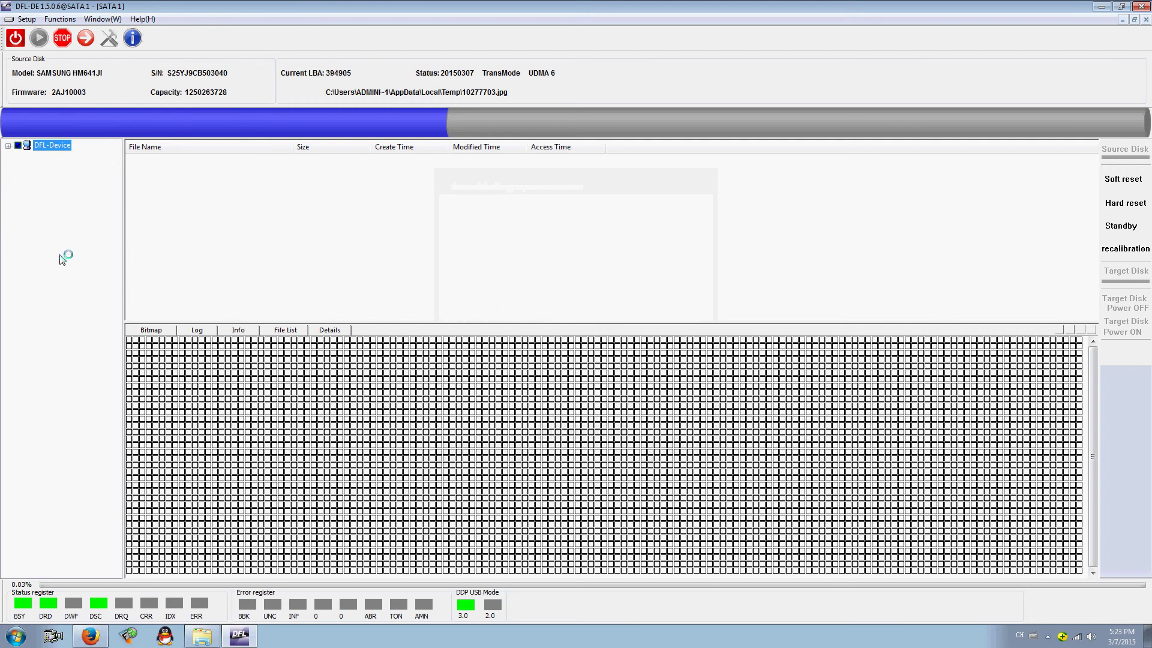
pyautogui.click(63, 38)
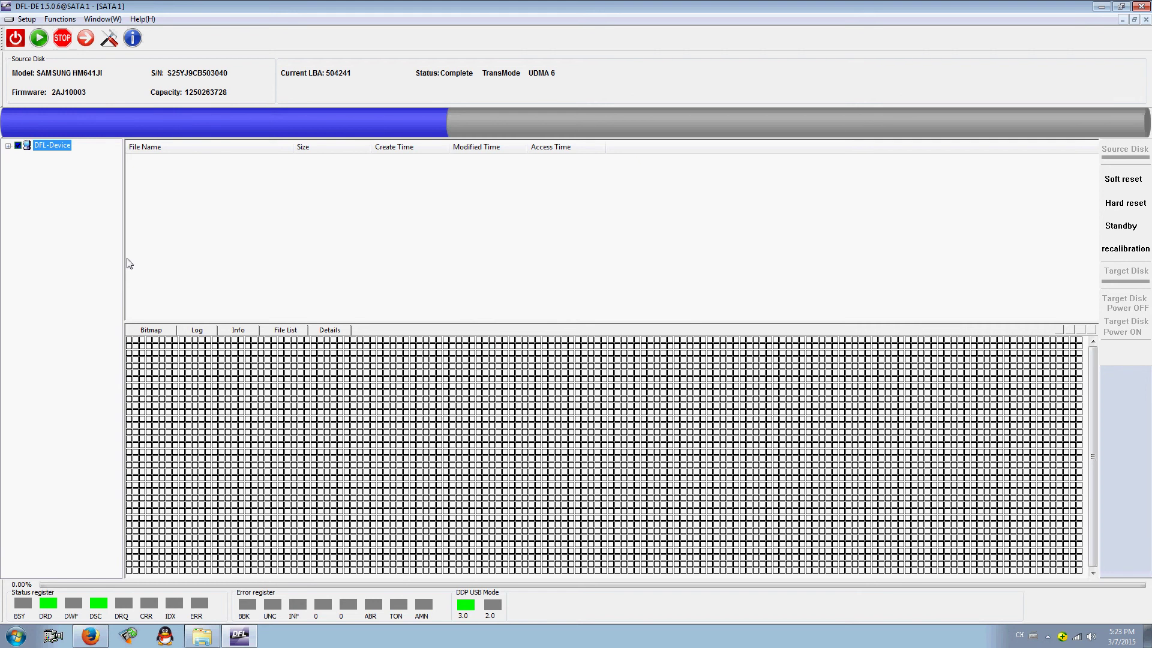
# - Switch the SATA 1 task from File Extraction to Disk Image and dismiss the target disk warning
pyautogui.click(104, 21)
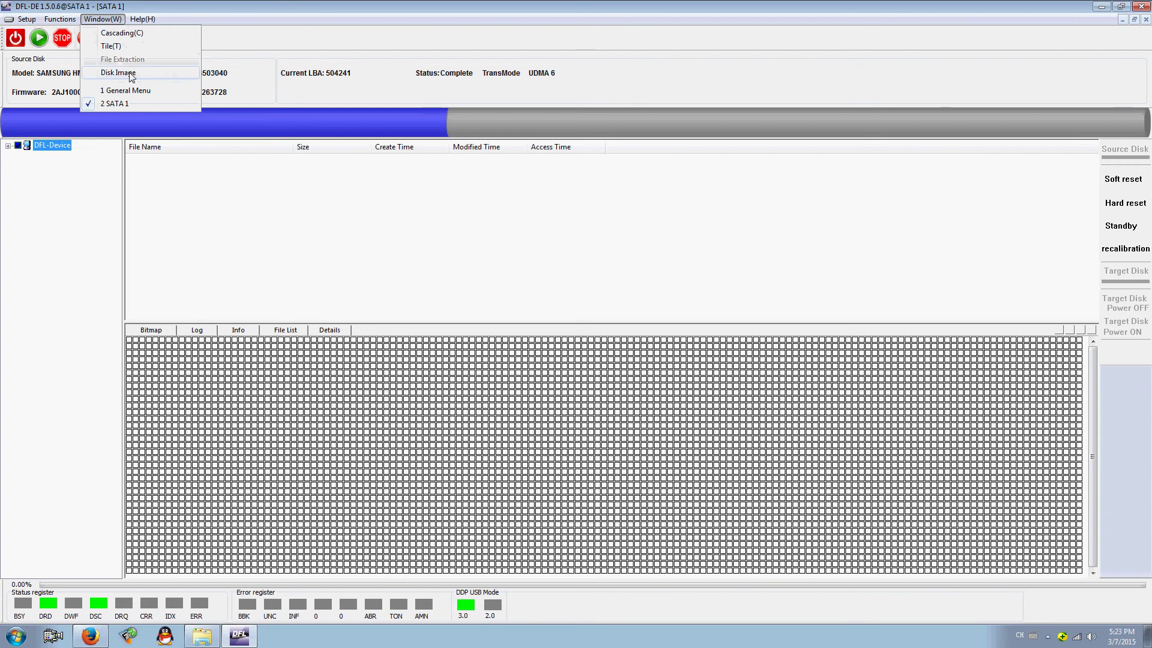
pyautogui.click(151, 75)
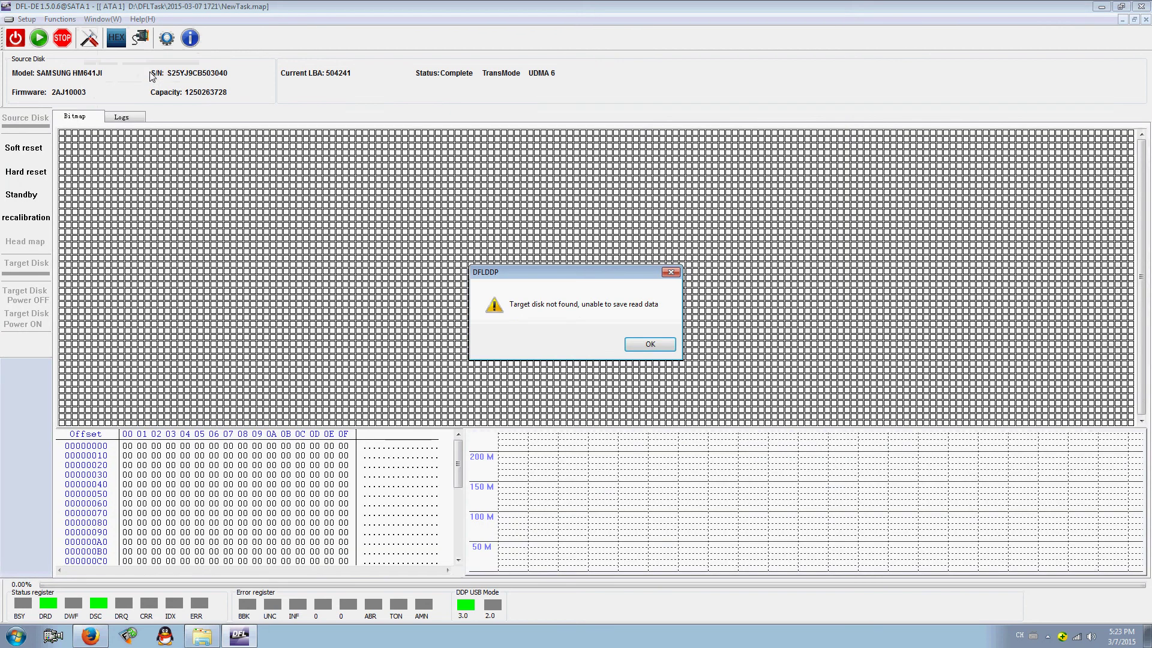
pyautogui.click(650, 345)
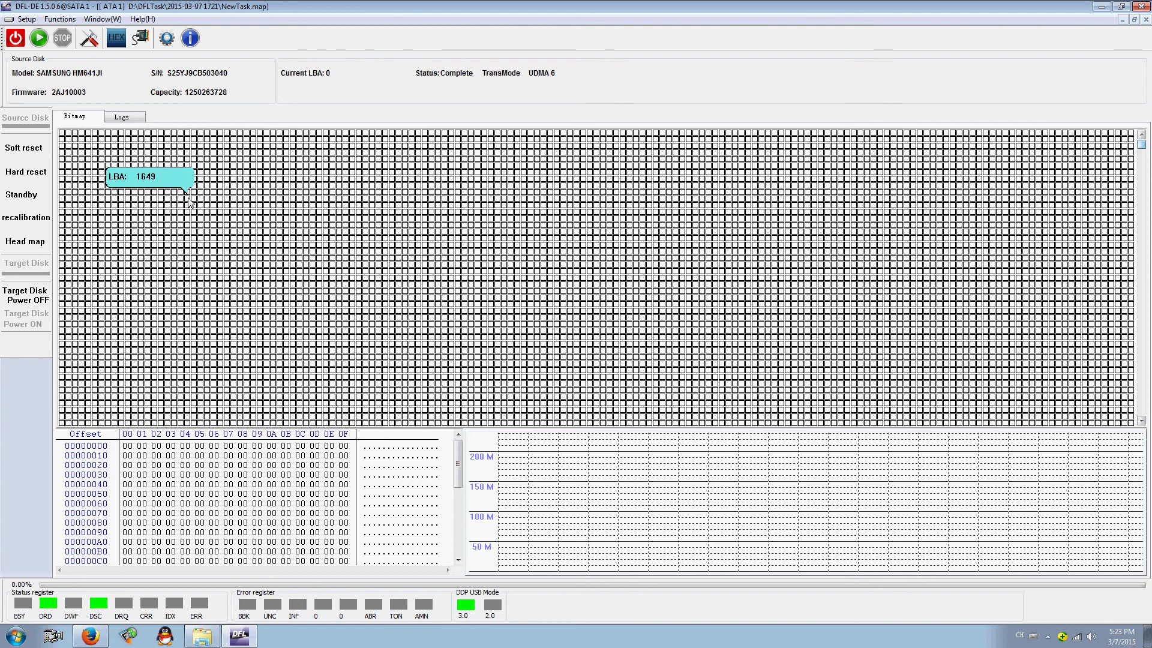
# - Review the imaging settings, including Read Modes, Error Handling, Timeout, Mark Bitmap, Image By Head and Other Settings, and accept them
pyautogui.click(90, 41)
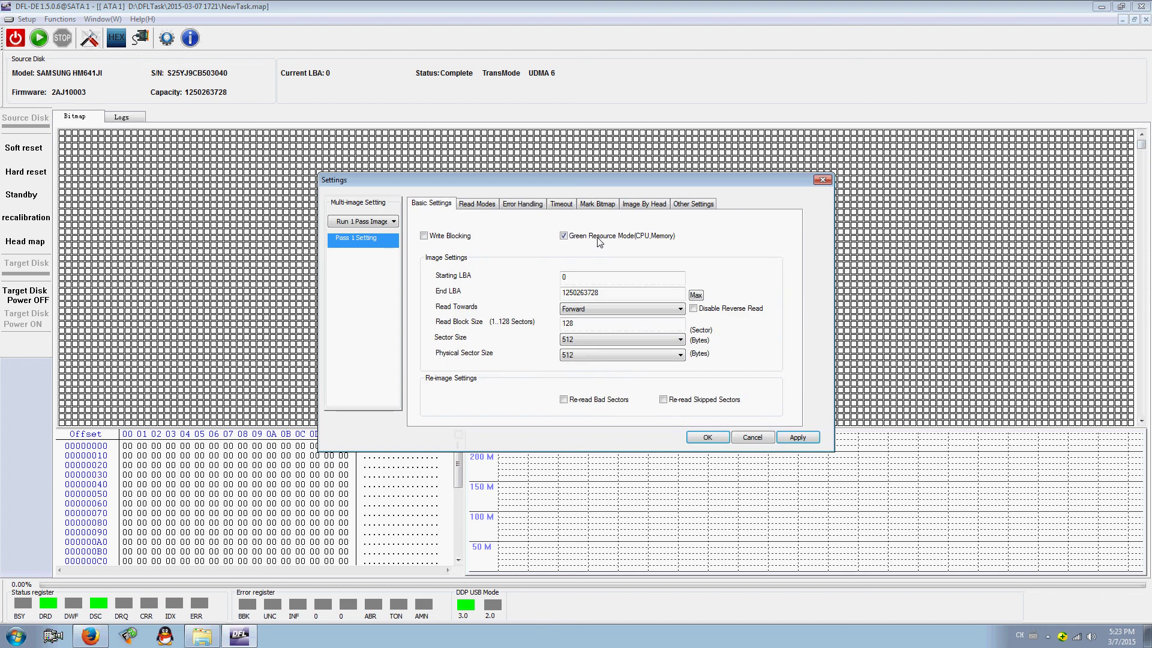
pyautogui.click(488, 206)
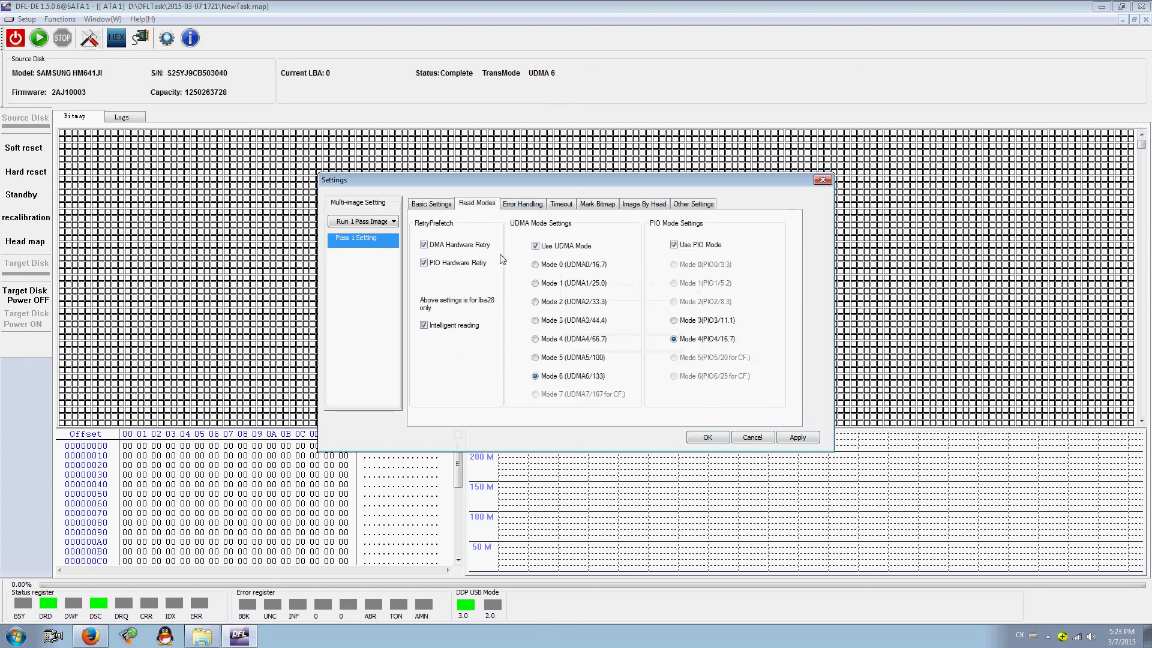
pyautogui.click(520, 205)
pyautogui.click(561, 206)
pyautogui.click(597, 205)
pyautogui.click(643, 204)
pyautogui.click(682, 205)
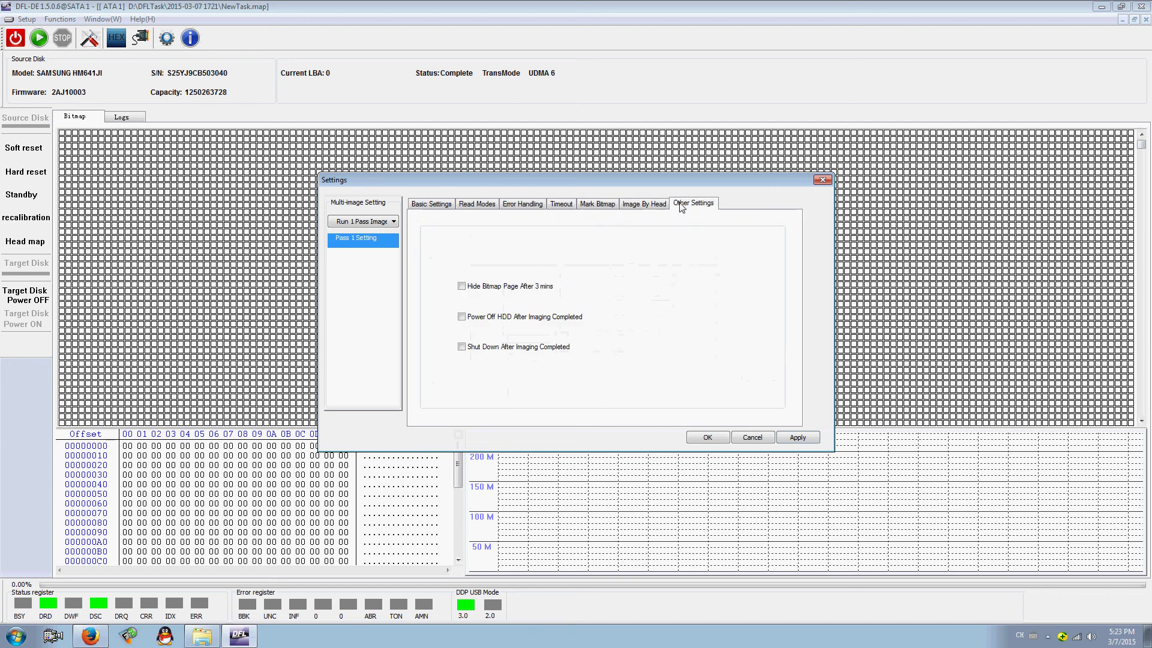
pyautogui.click(432, 206)
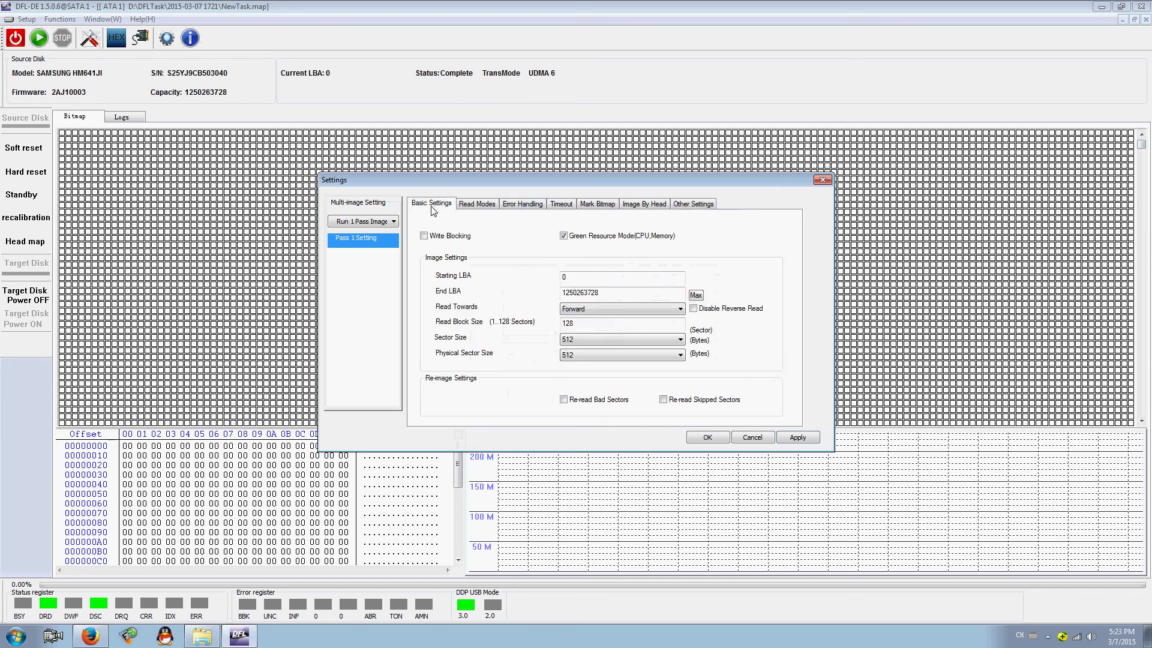
pyautogui.click(707, 437)
# - Look at the options for switching from Disk Image back to File Extraction
pyautogui.click(103, 20)
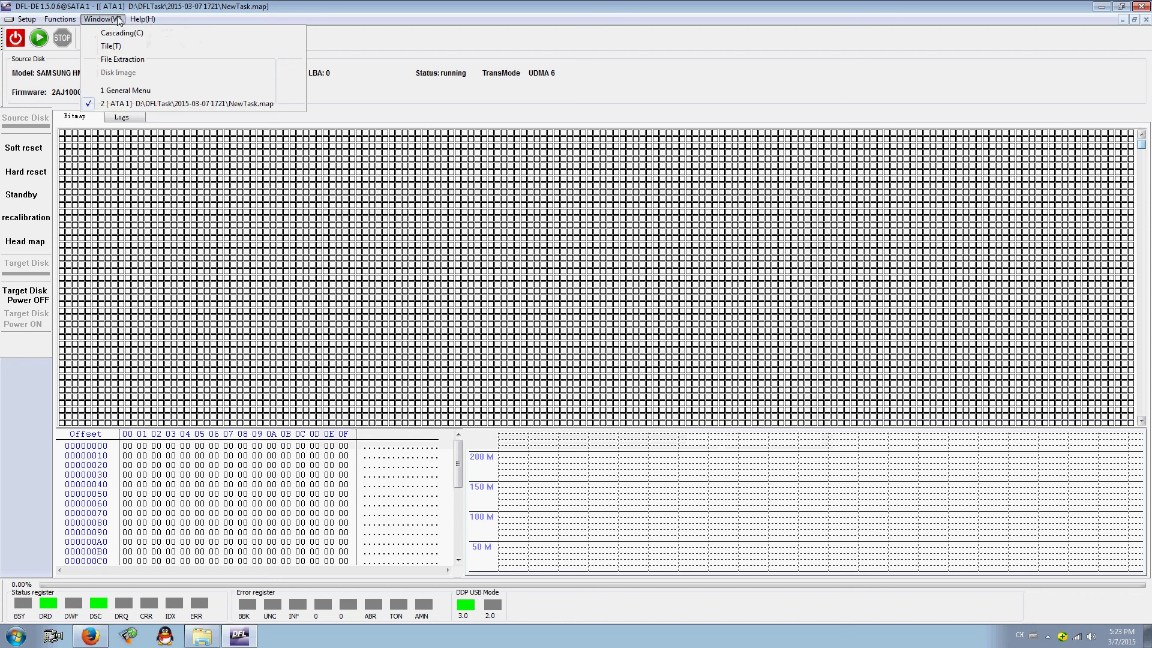
pyautogui.click(133, 63)
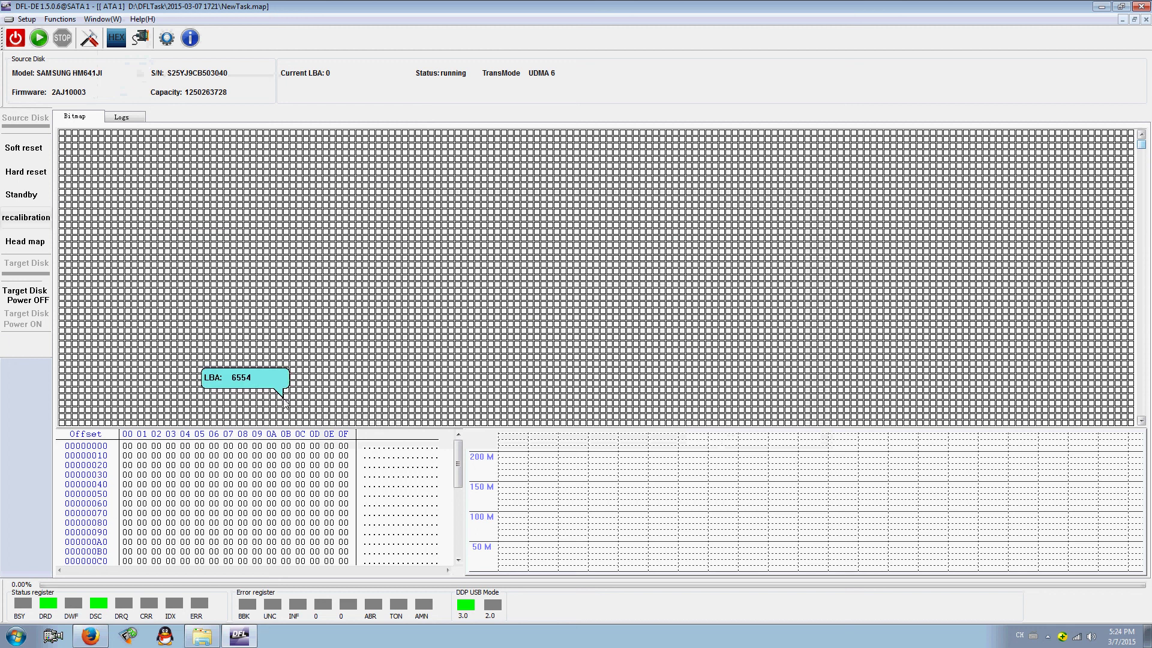
pyautogui.click(102, 19)
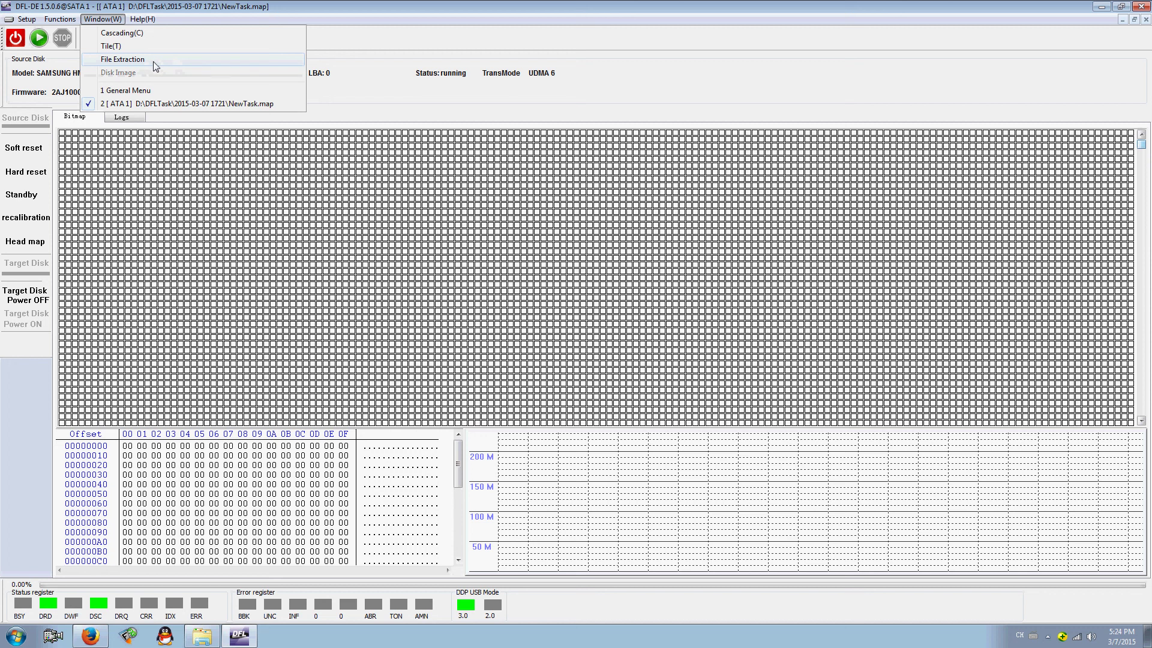
pyautogui.click(319, 226)
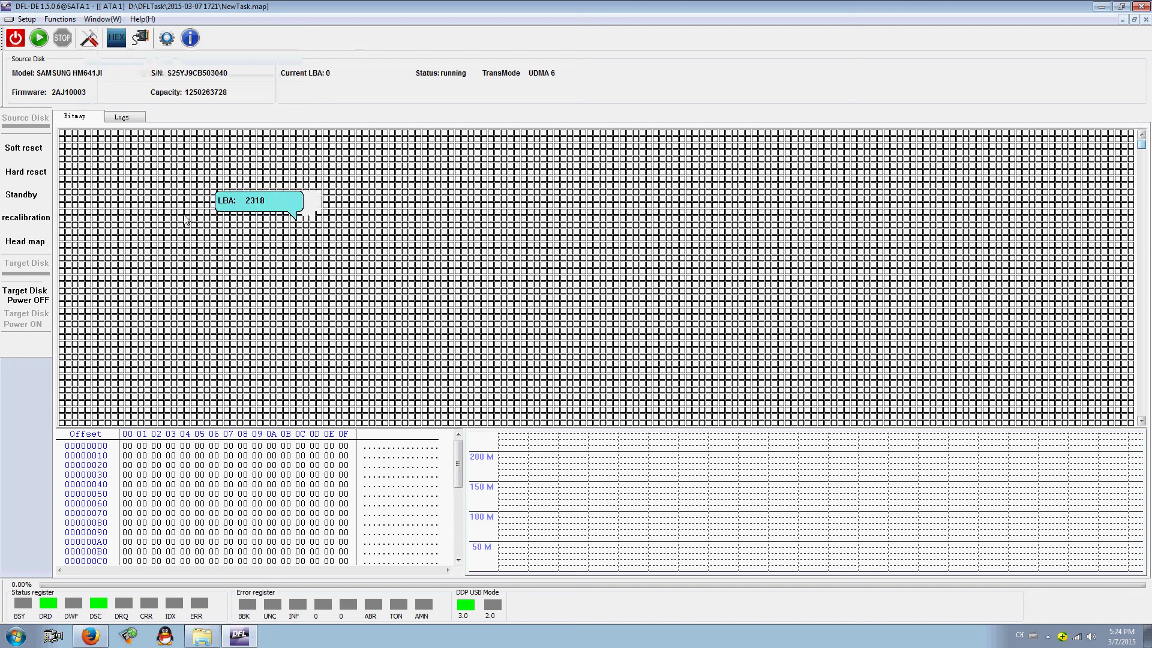
# - Start imaging the source disk and check the File Extraction switching option while it runs
pyautogui.click(39, 39)
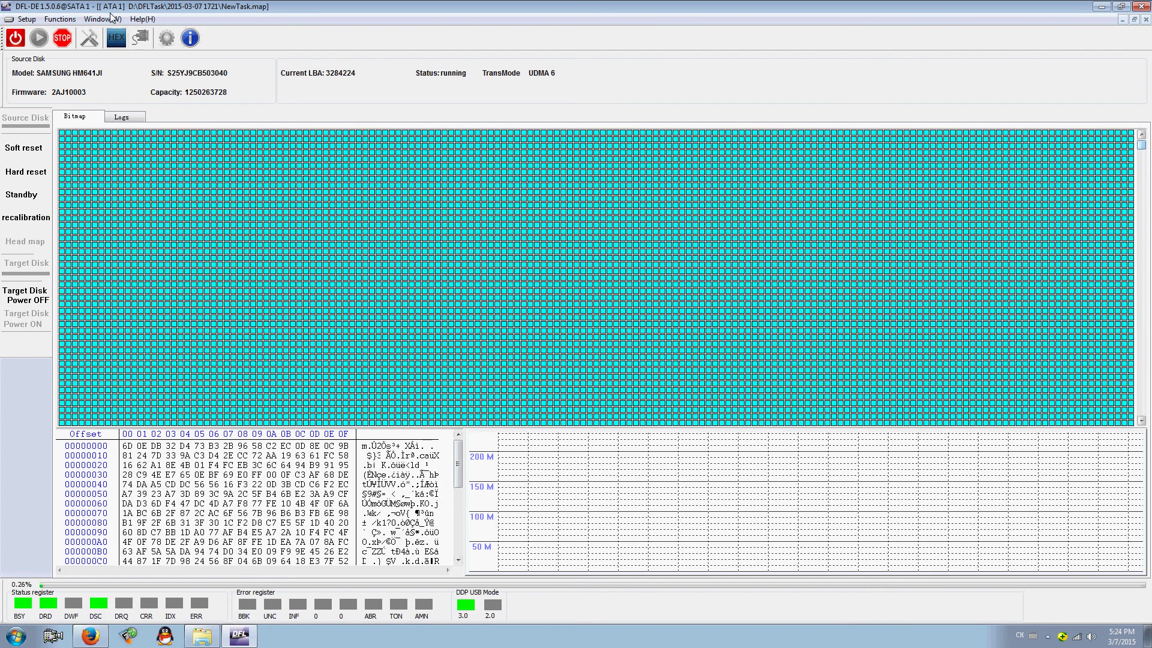
pyautogui.click(111, 19)
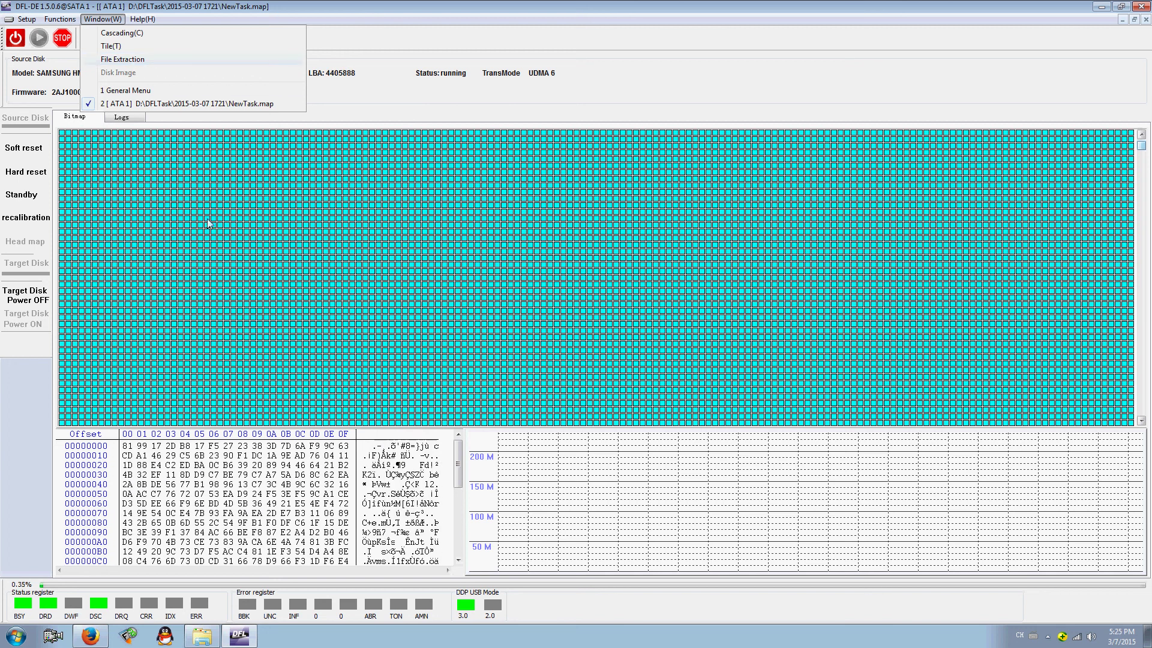
pyautogui.click(208, 223)
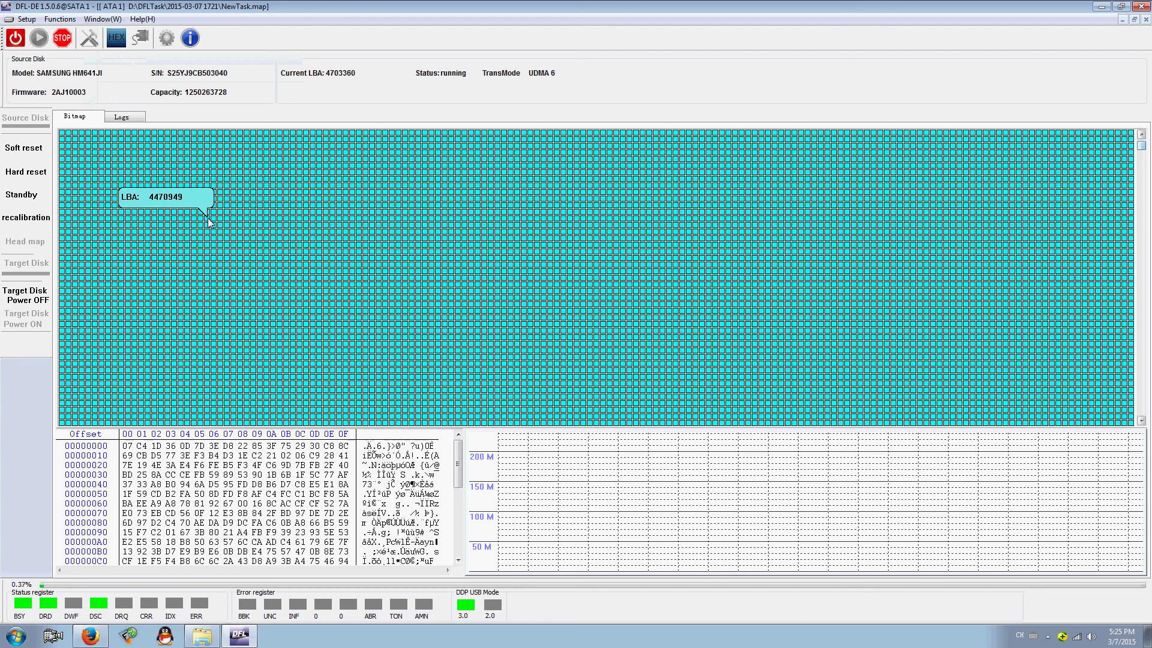